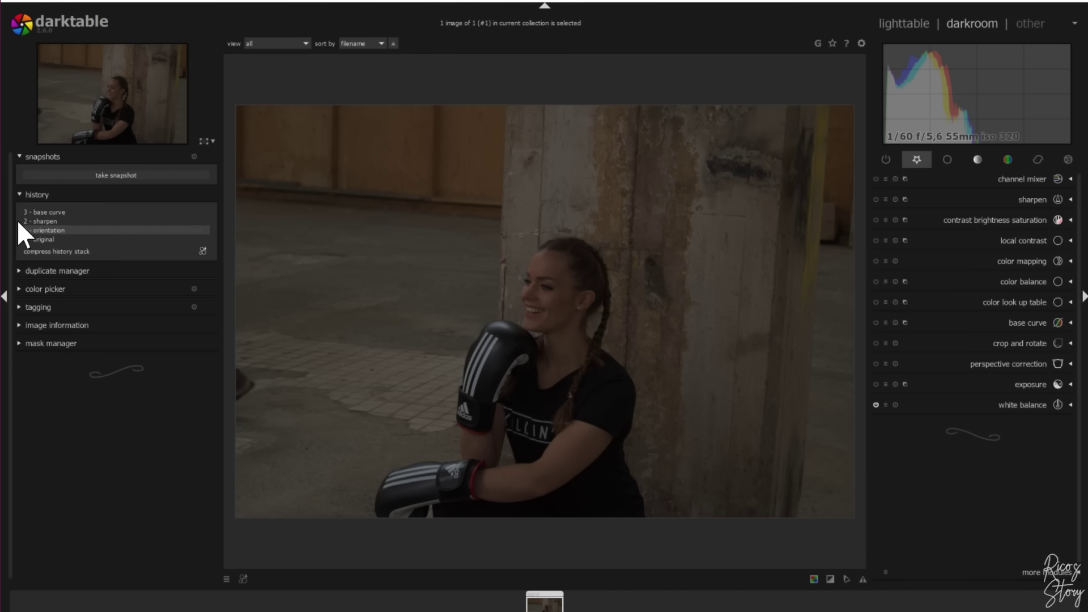
Compare the portrait's sharpen, base curve and unedited original history states.
click(33, 221)
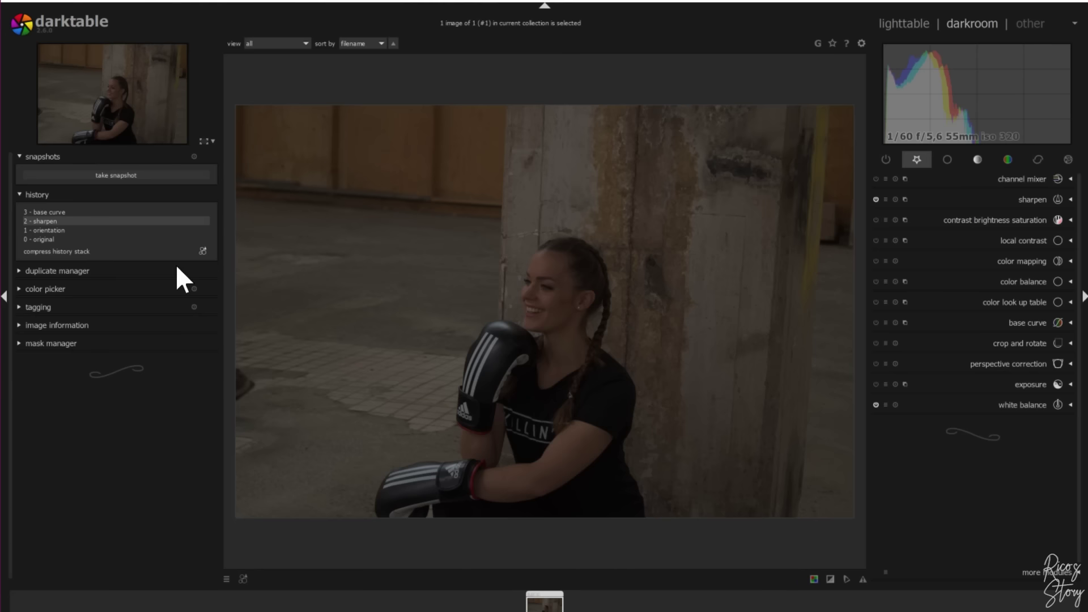
click(55, 210)
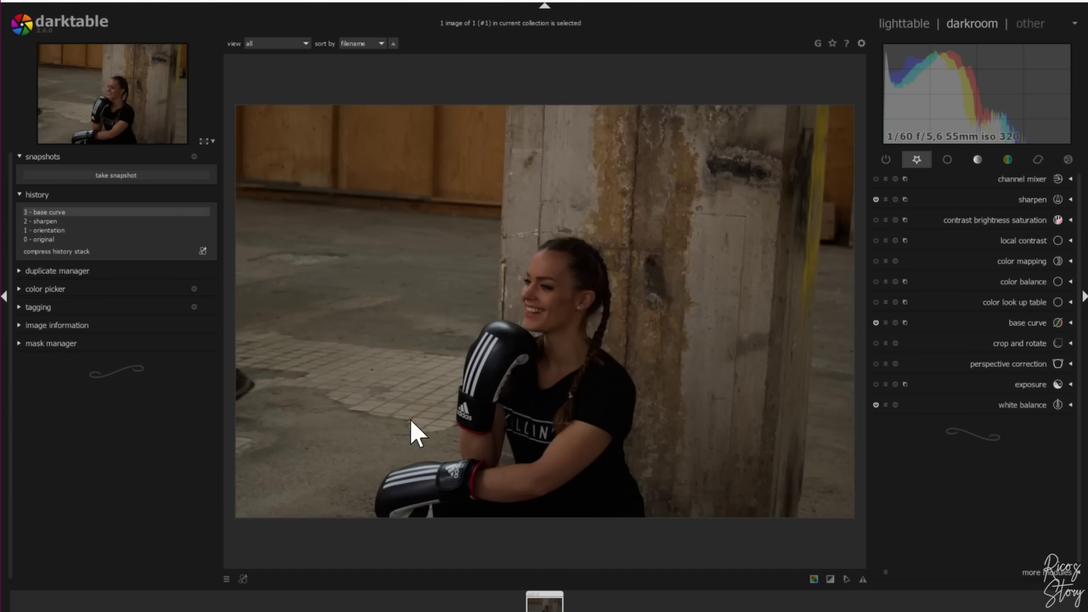
click(44, 238)
click(44, 211)
Browse the base curve presets without choosing one, then roll history back to '2 - sharpen'.
click(1071, 323)
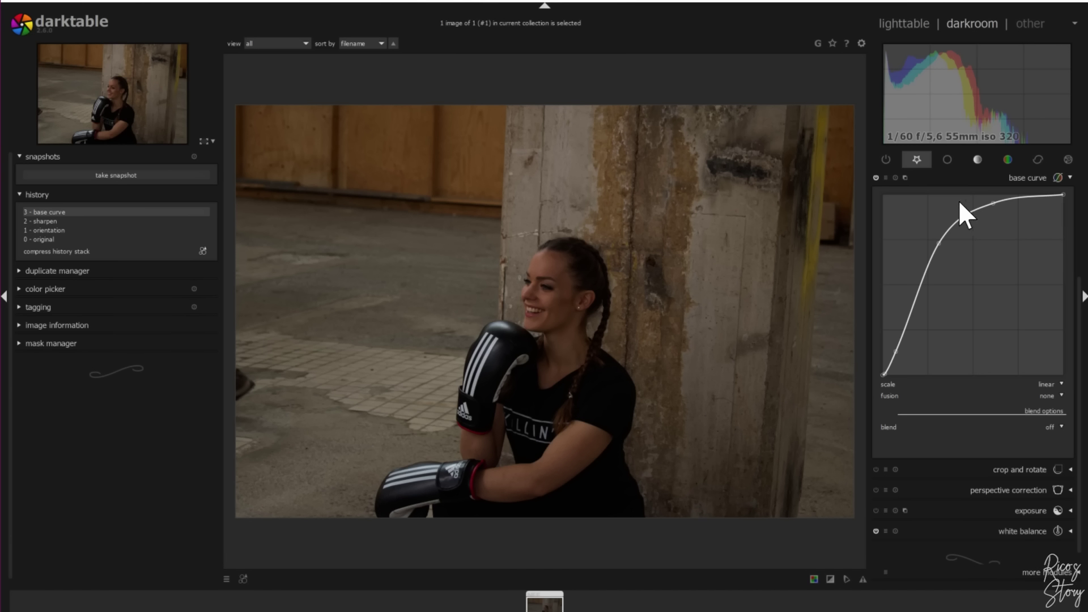
click(887, 177)
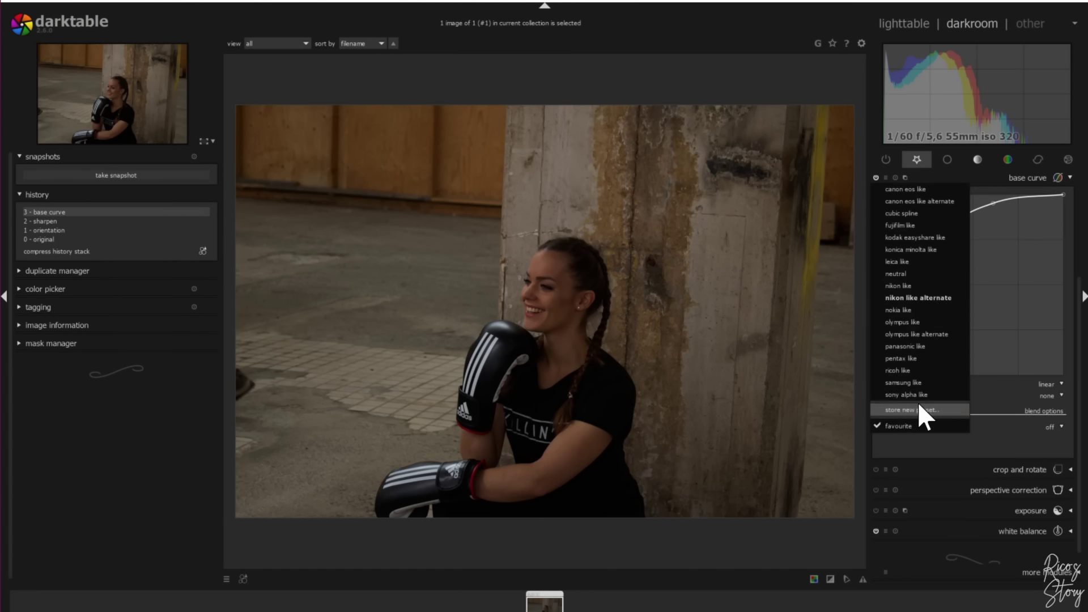
click(886, 177)
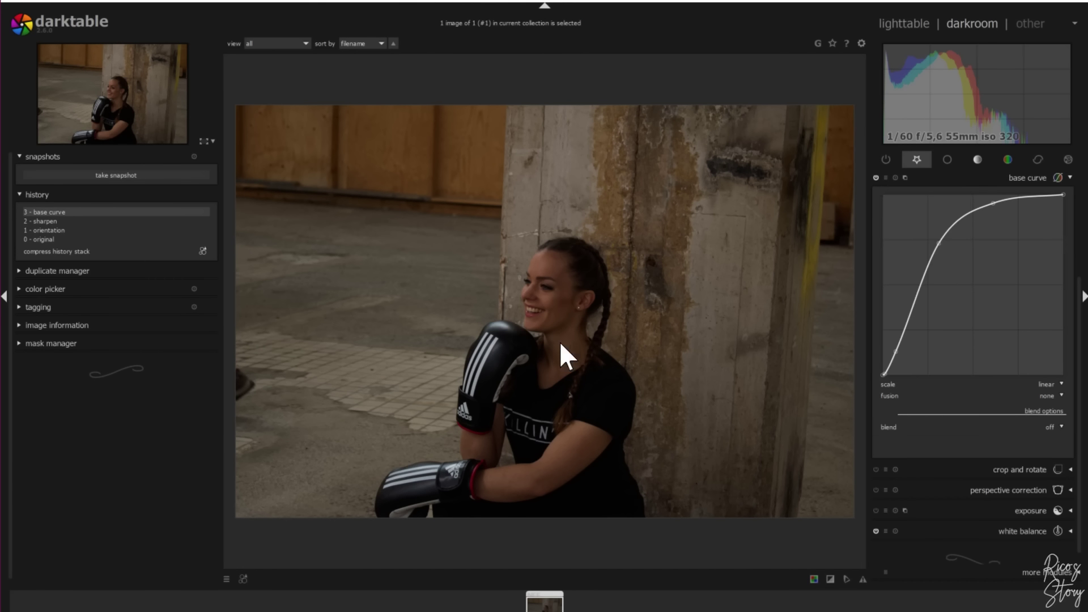
click(41, 221)
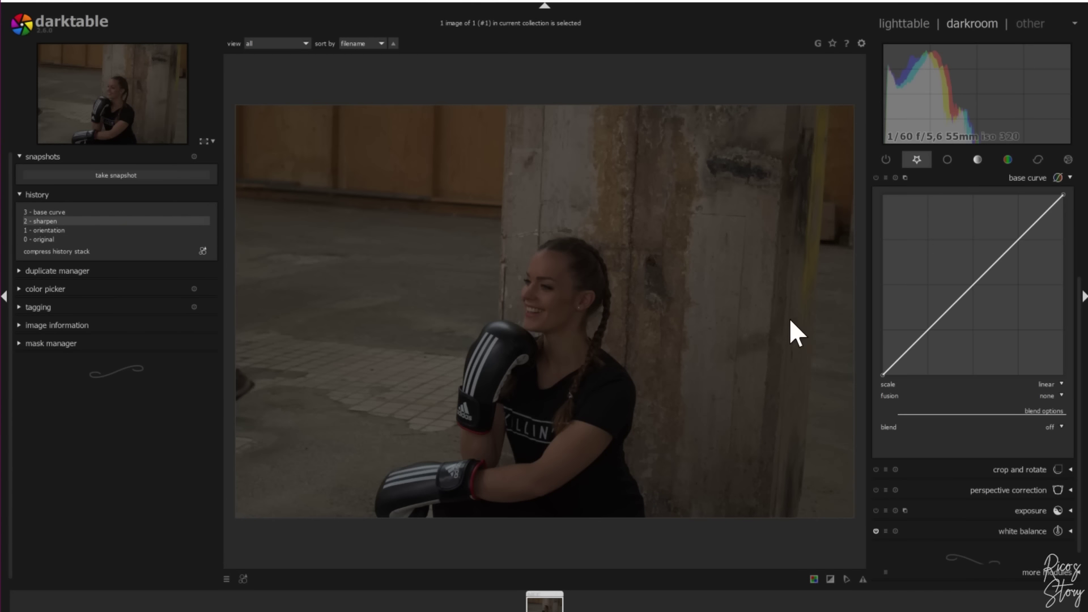
Set exposure to automatic, restore '3 - base curve', then reapply automatic exposure on top.
click(1071, 510)
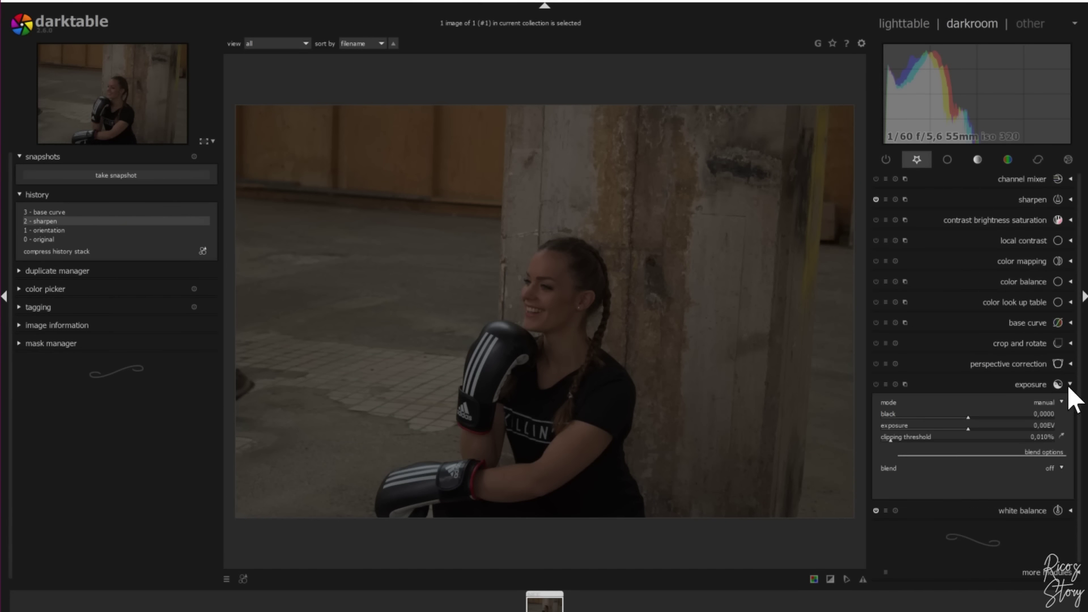
click(1045, 403)
click(1043, 414)
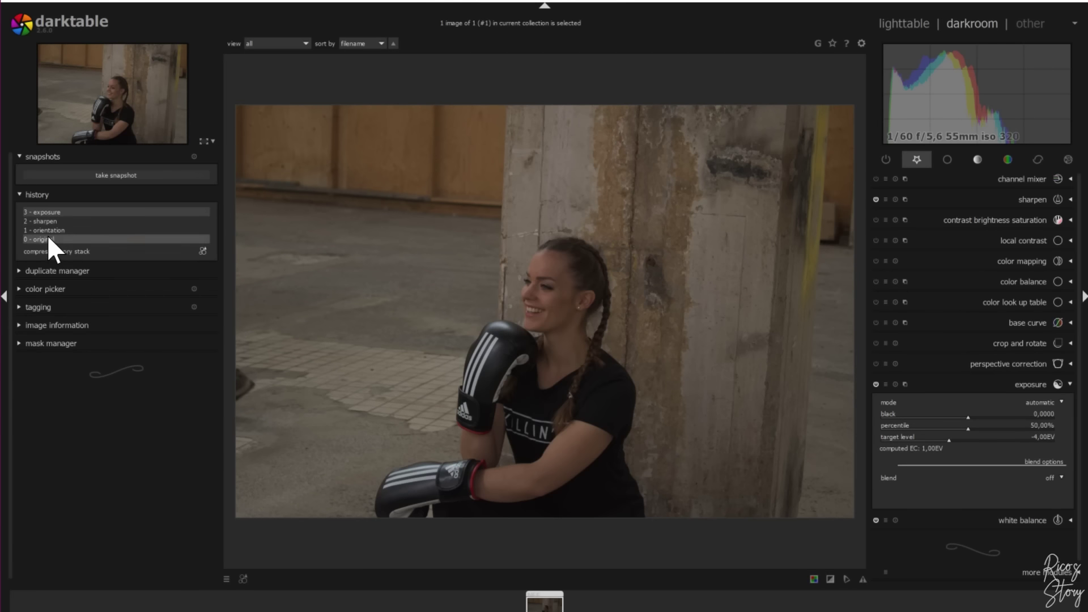
click(52, 221)
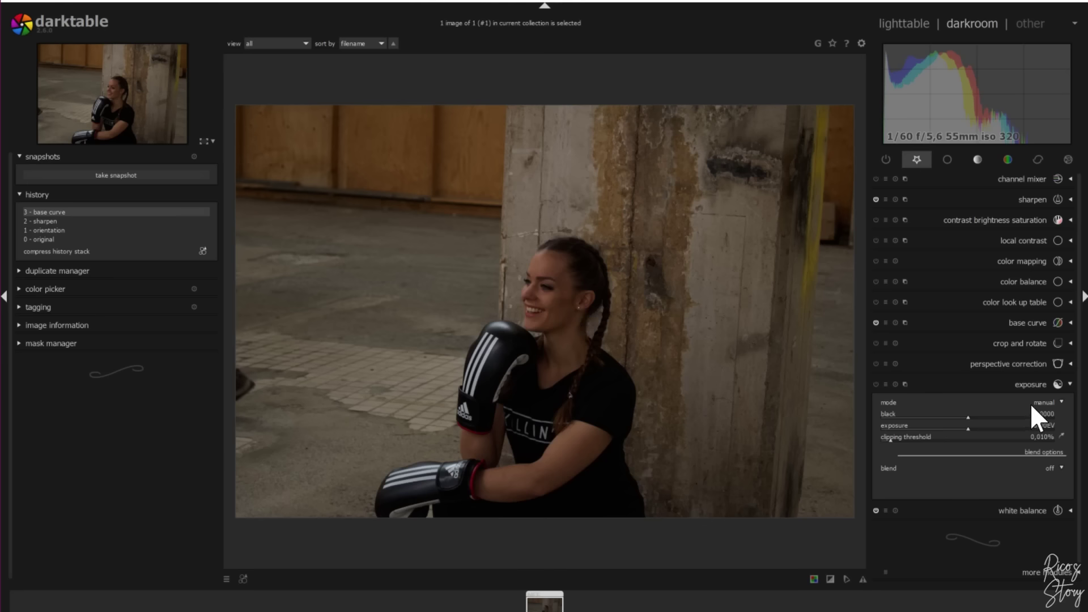
click(1049, 402)
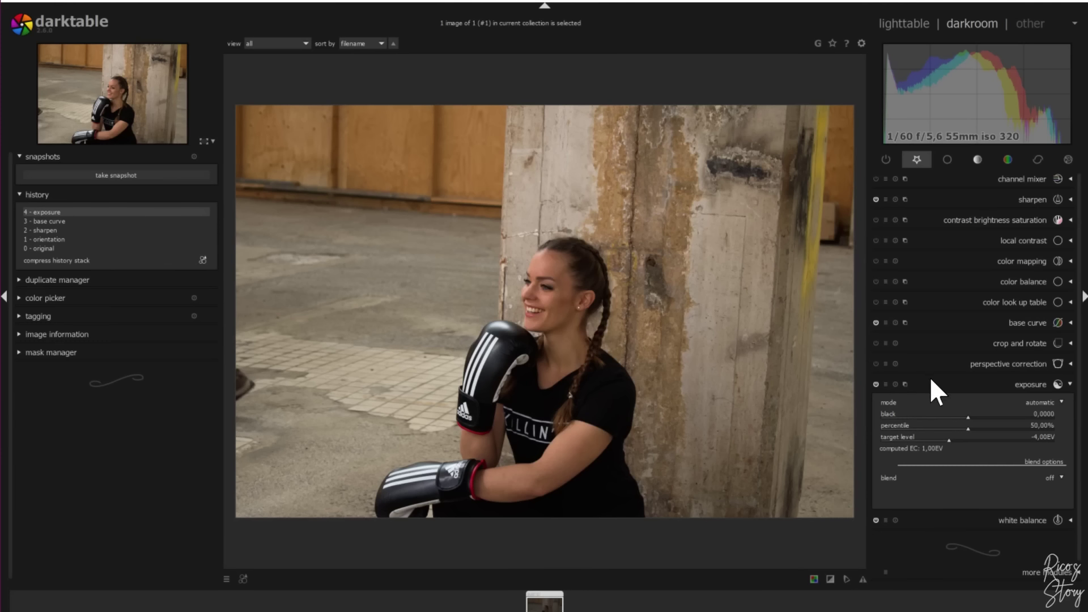
click(1070, 384)
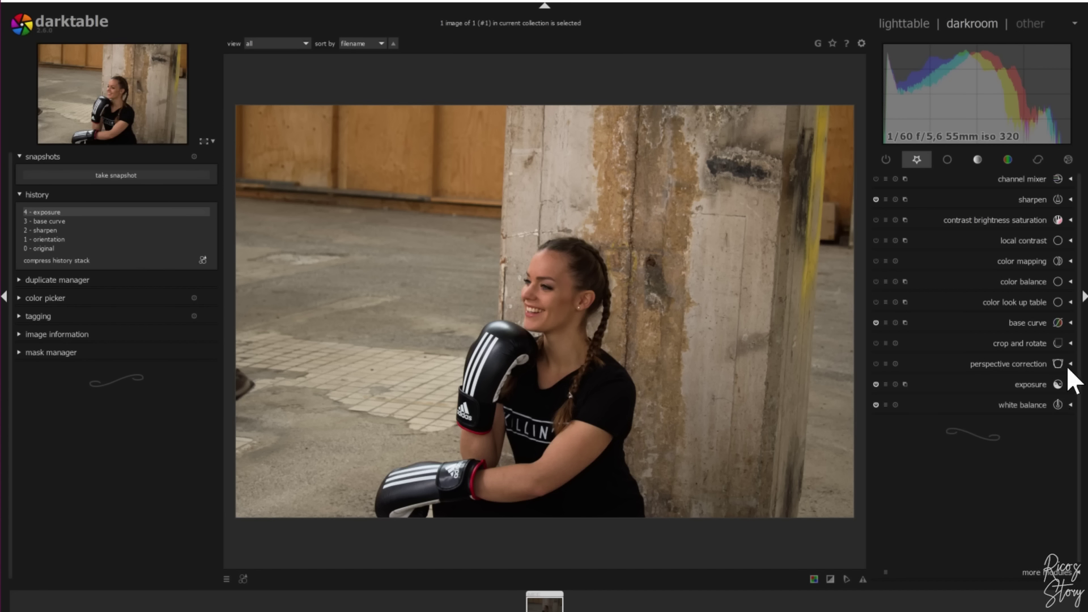
click(895, 384)
click(876, 385)
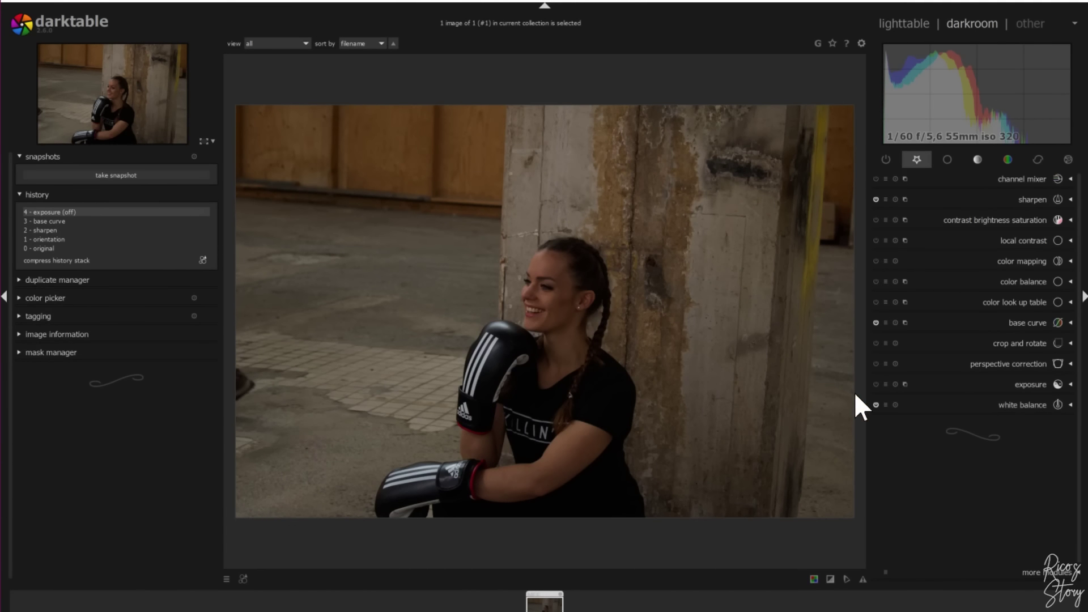
click(876, 384)
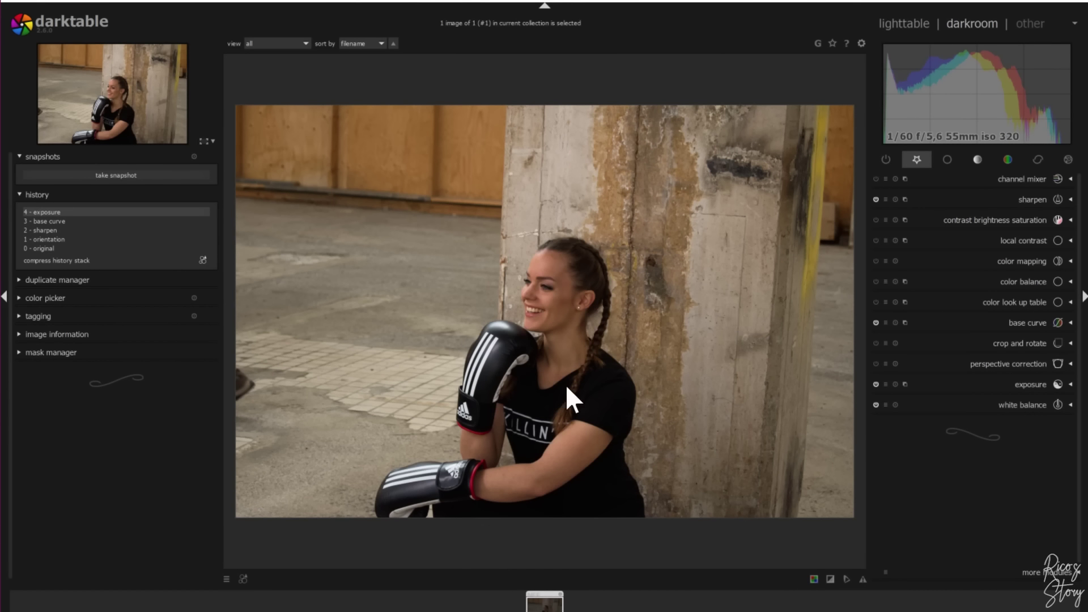
click(1053, 386)
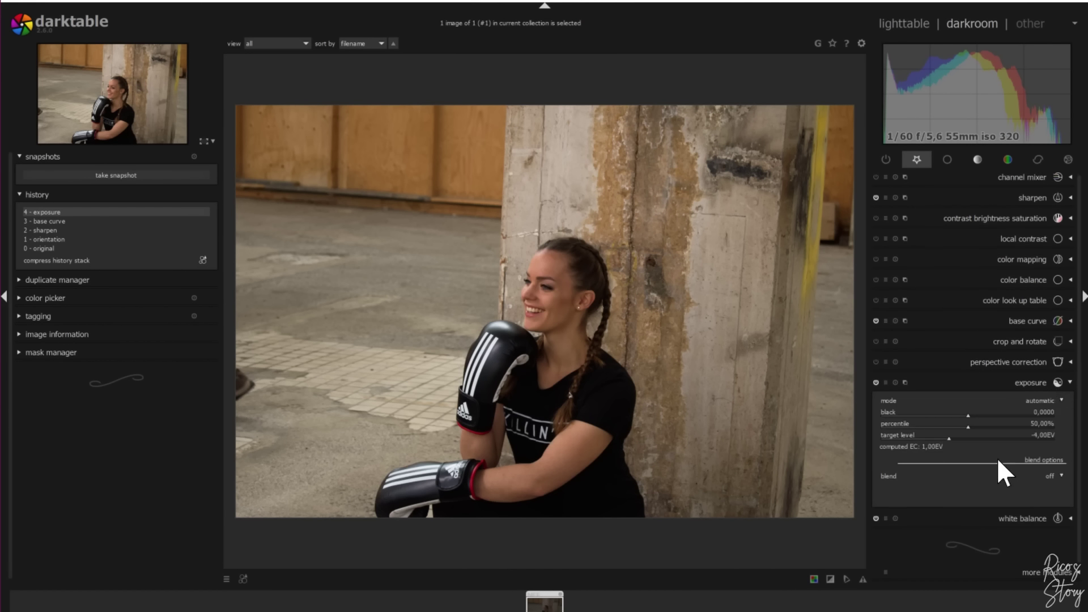
click(876, 382)
click(876, 383)
click(1070, 382)
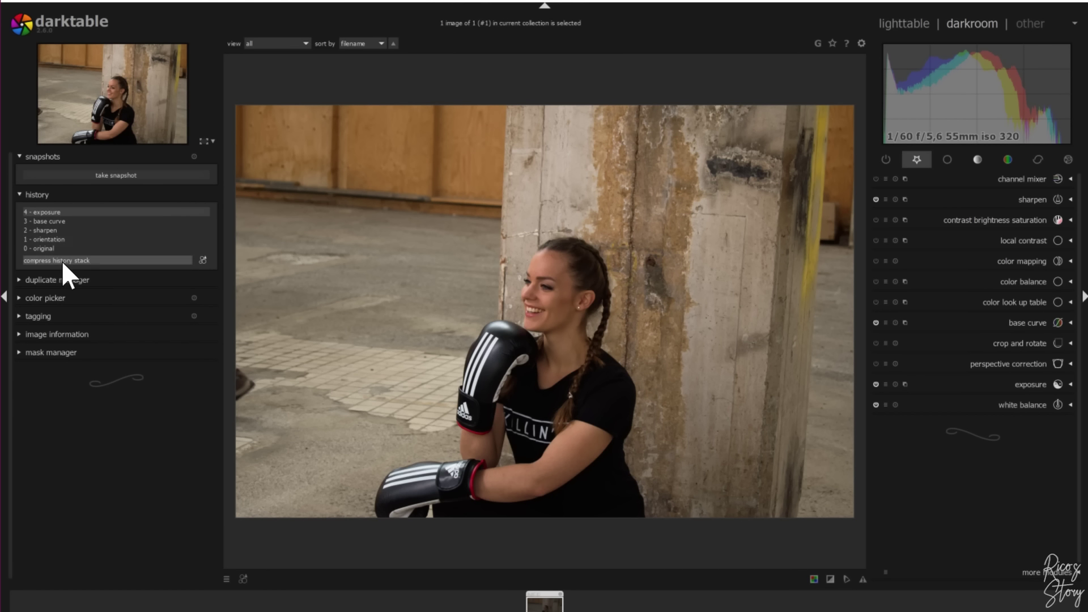
Preview the original, then compress the portrait's history down to '3 - base curve'.
click(42, 249)
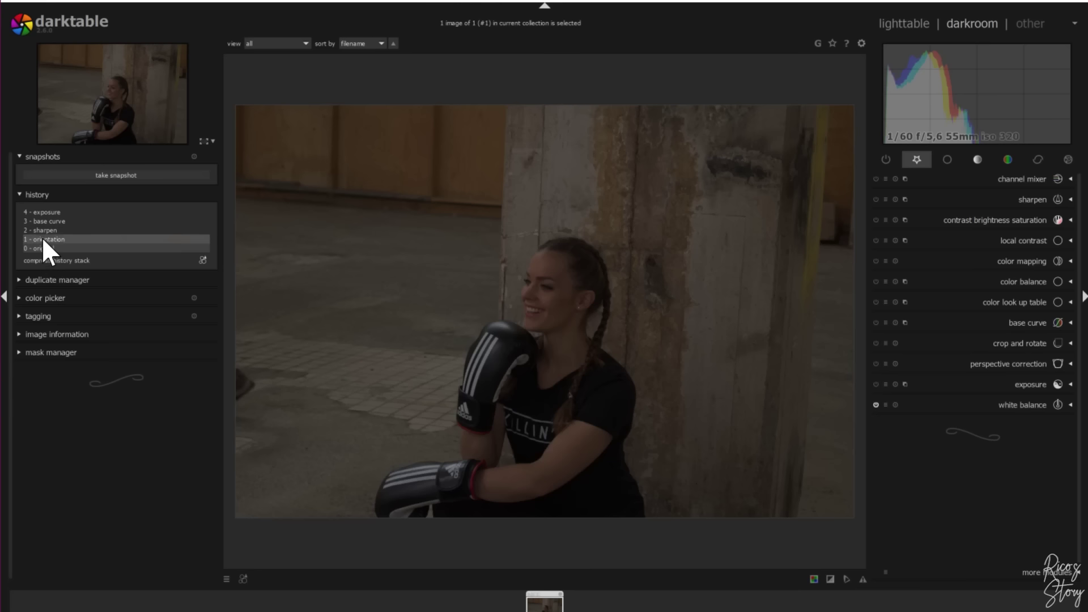
click(49, 220)
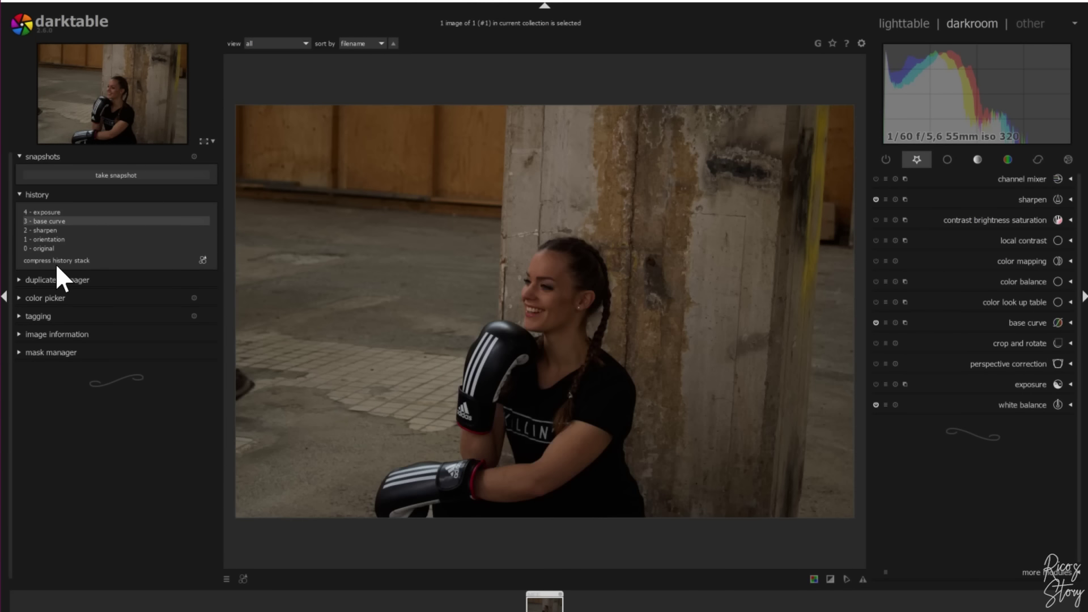
click(57, 261)
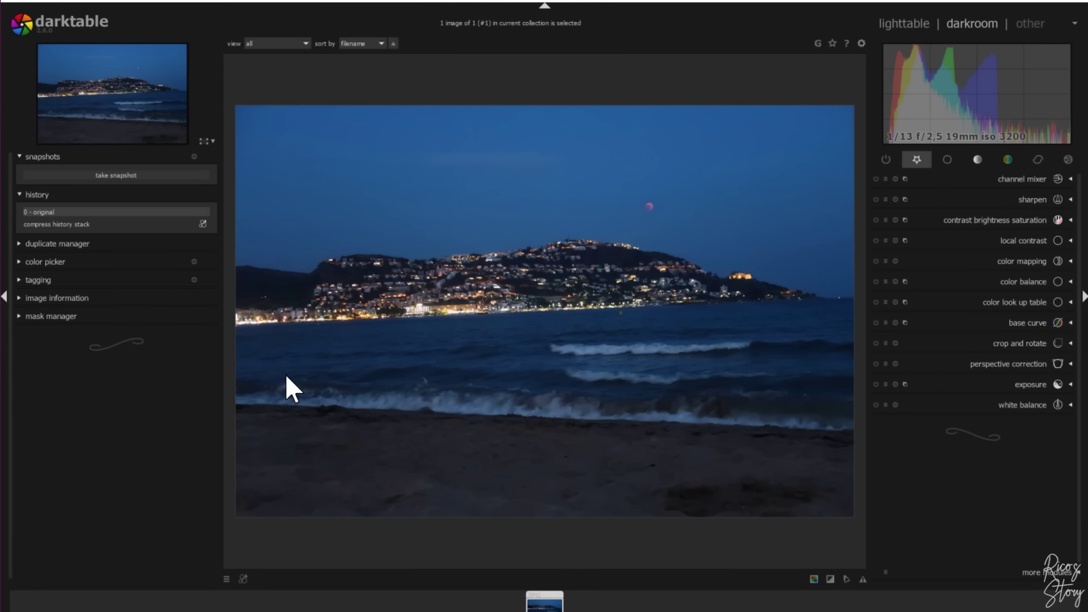
Hide and restore the side panels, zoom into the beach photo, then fit it back to view.
key(Tab)
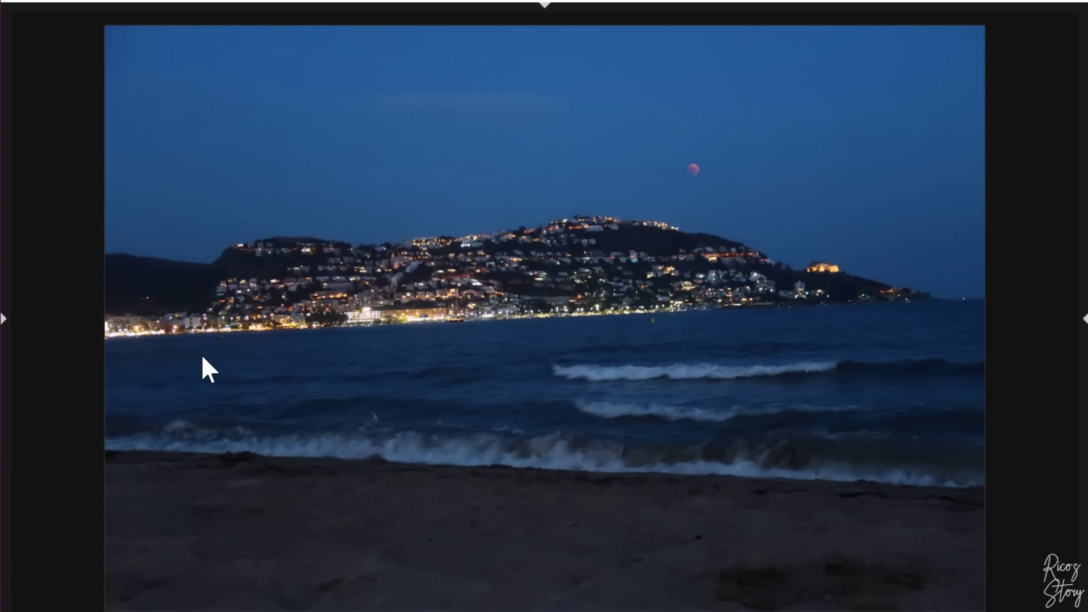
key(Tab)
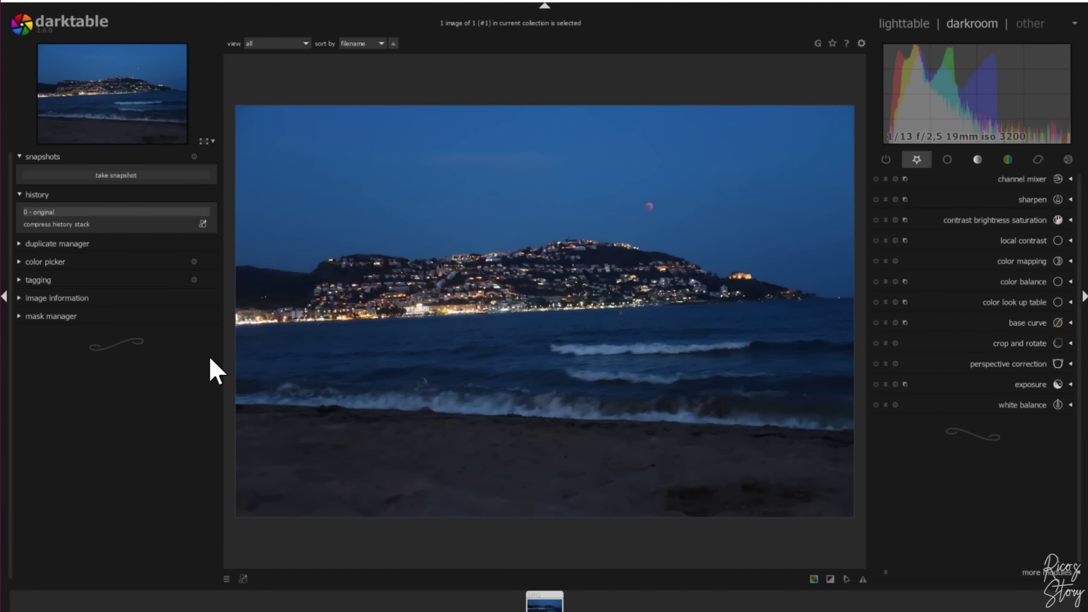
key(alt+1)
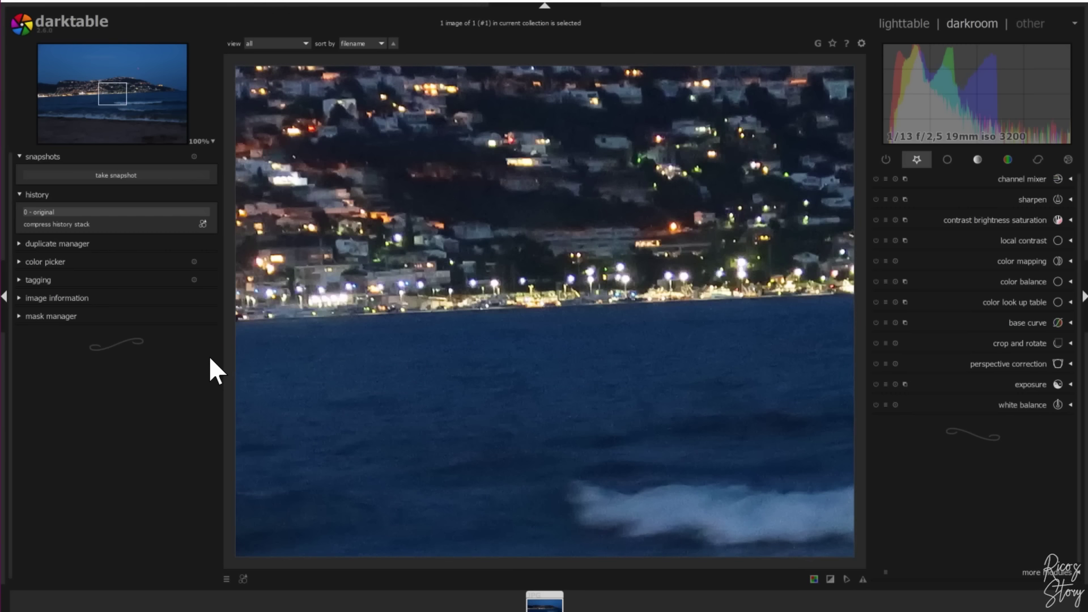
key(alt+1)
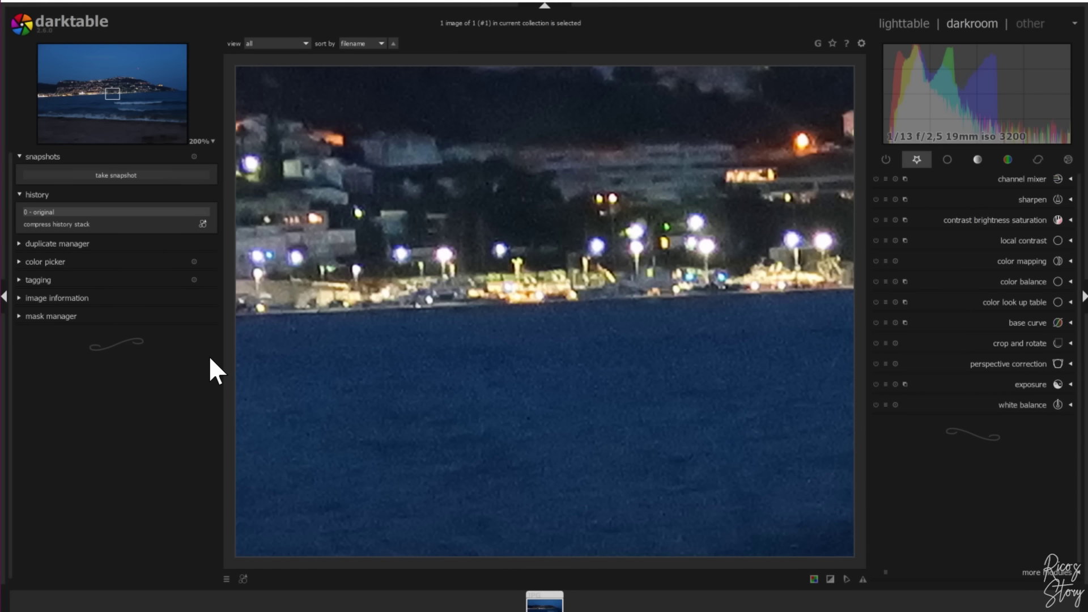
key(alt+3)
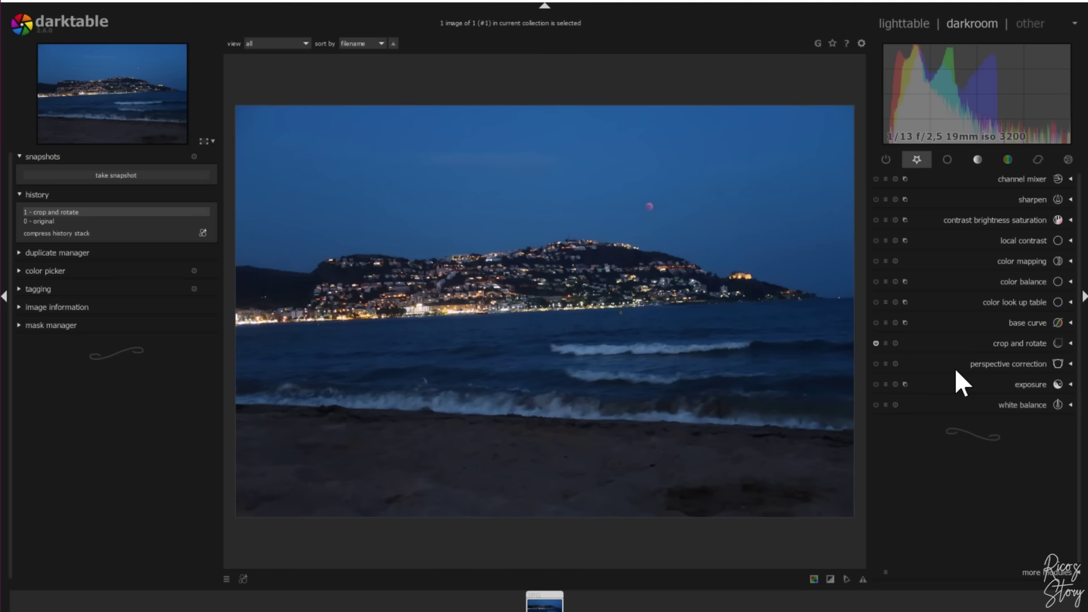
In crop and rotate, preview rule of thirds, perspective, metering, none and grid guides.
click(1070, 343)
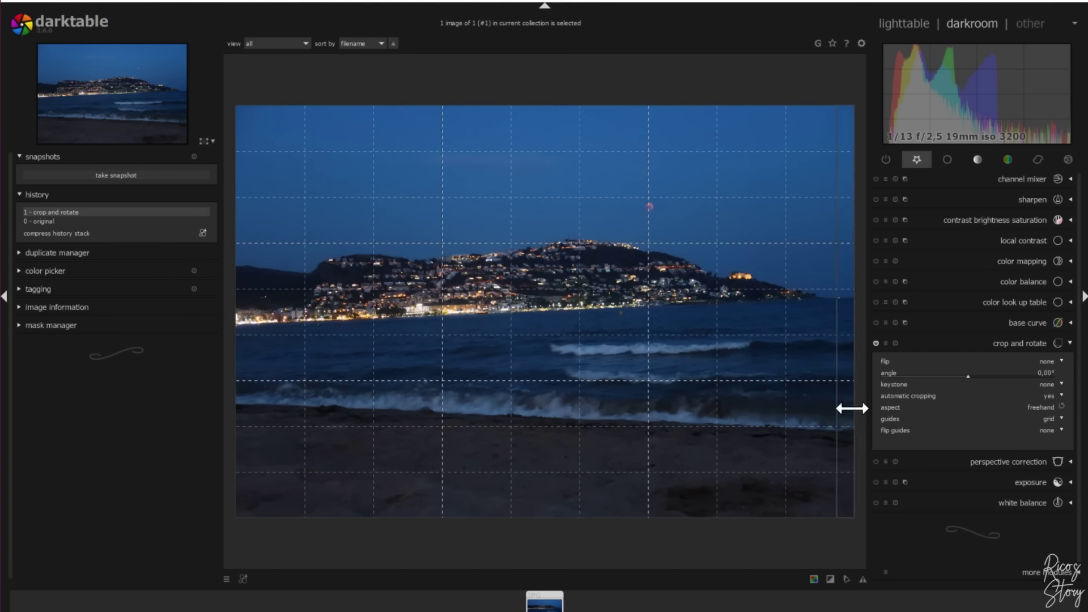
click(1051, 419)
click(1029, 427)
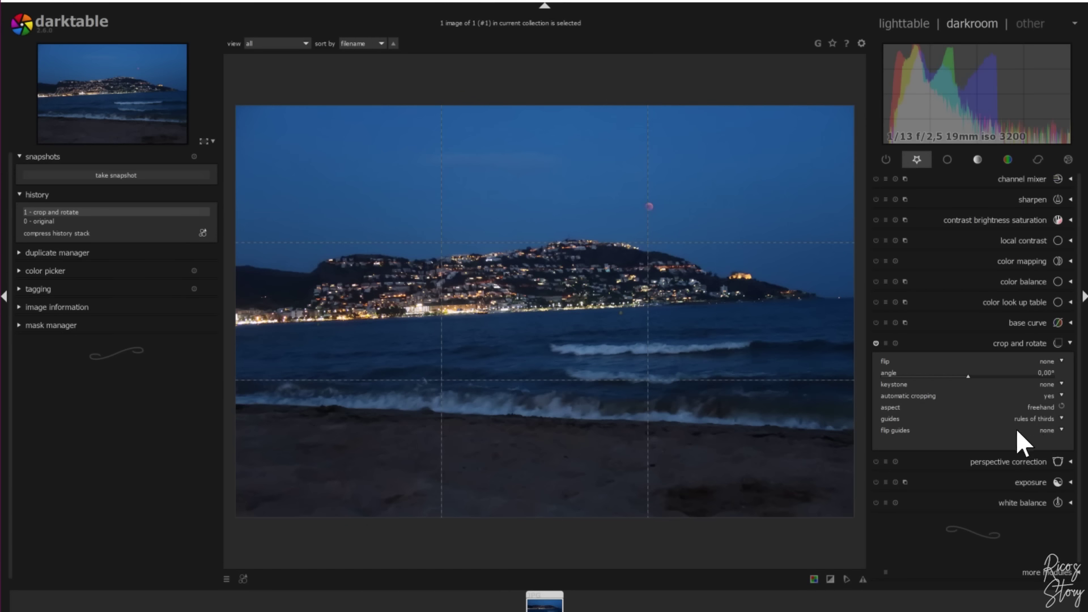
click(1050, 418)
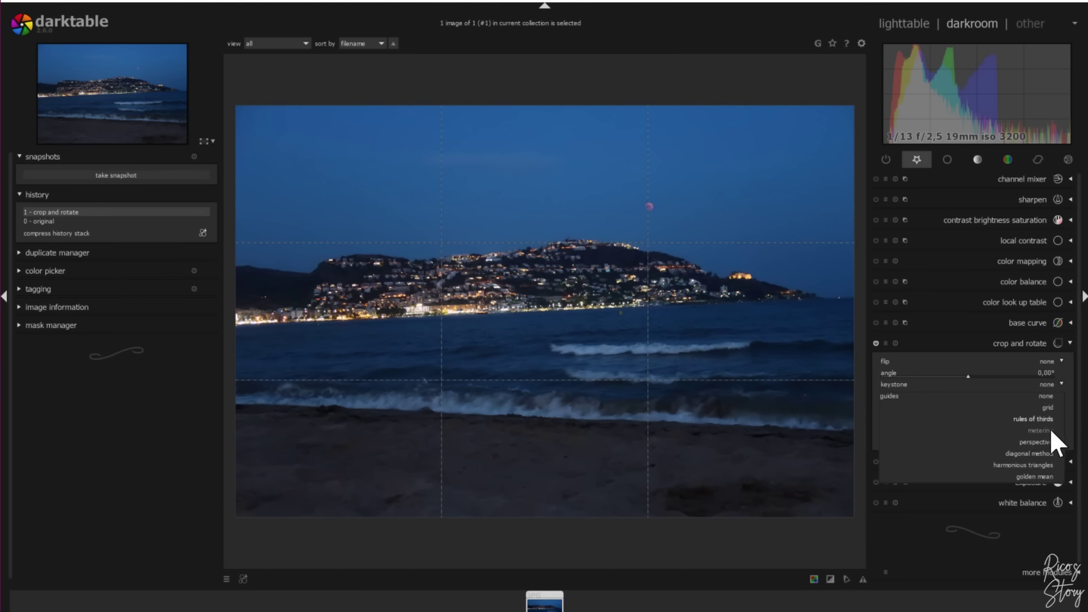
click(1040, 442)
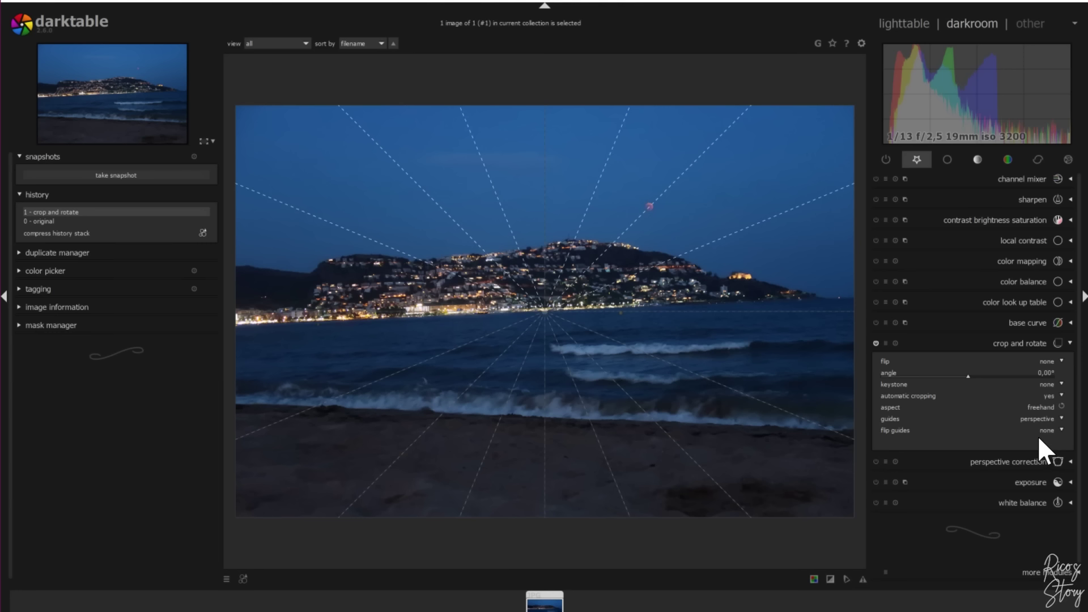
click(1049, 419)
click(1044, 417)
click(1046, 419)
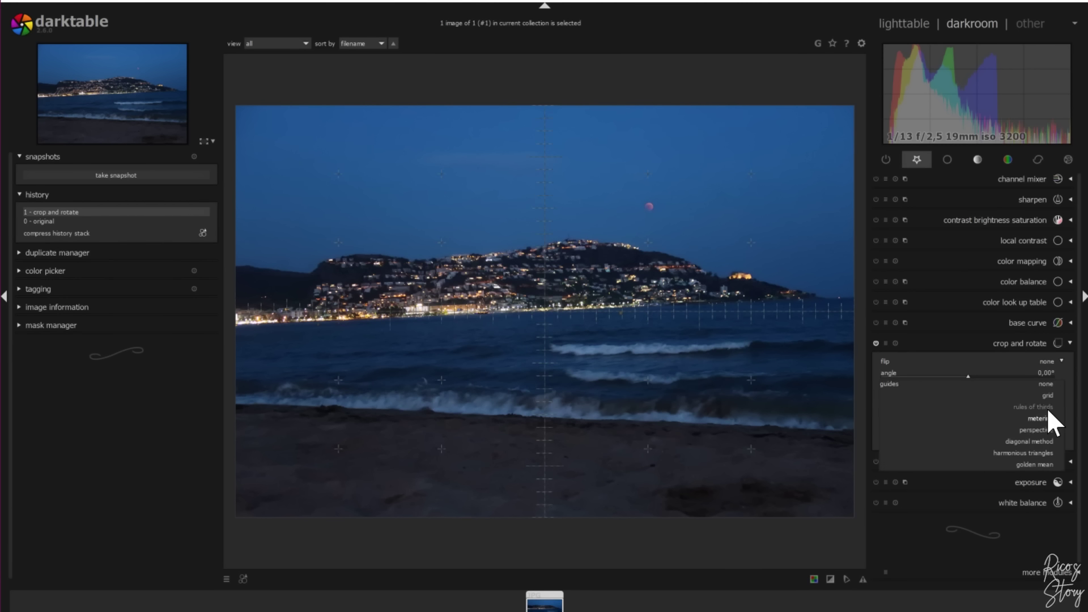
click(1046, 382)
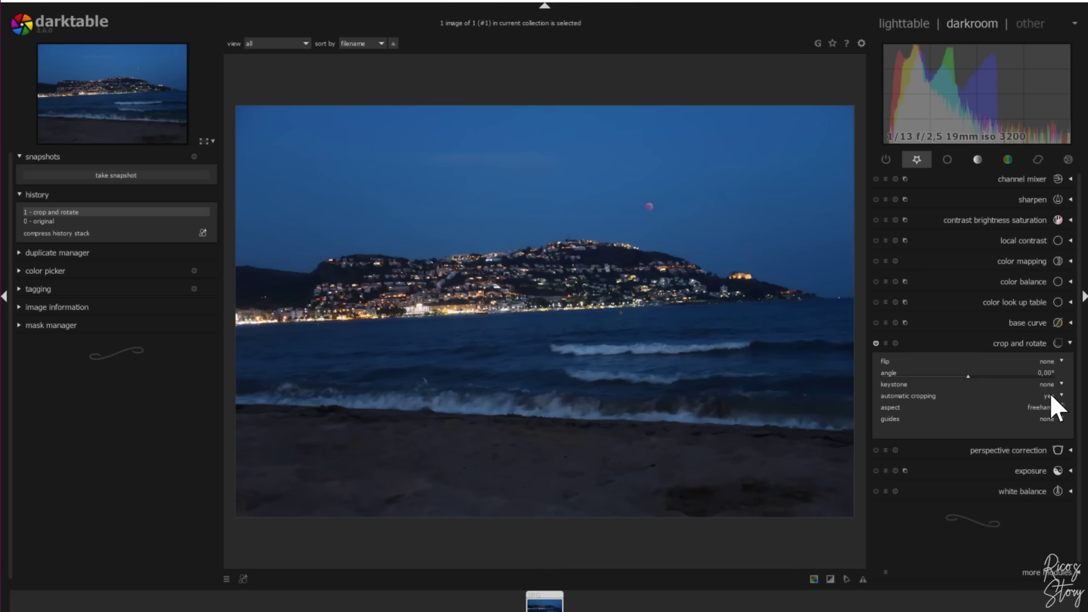
click(1048, 418)
click(1043, 429)
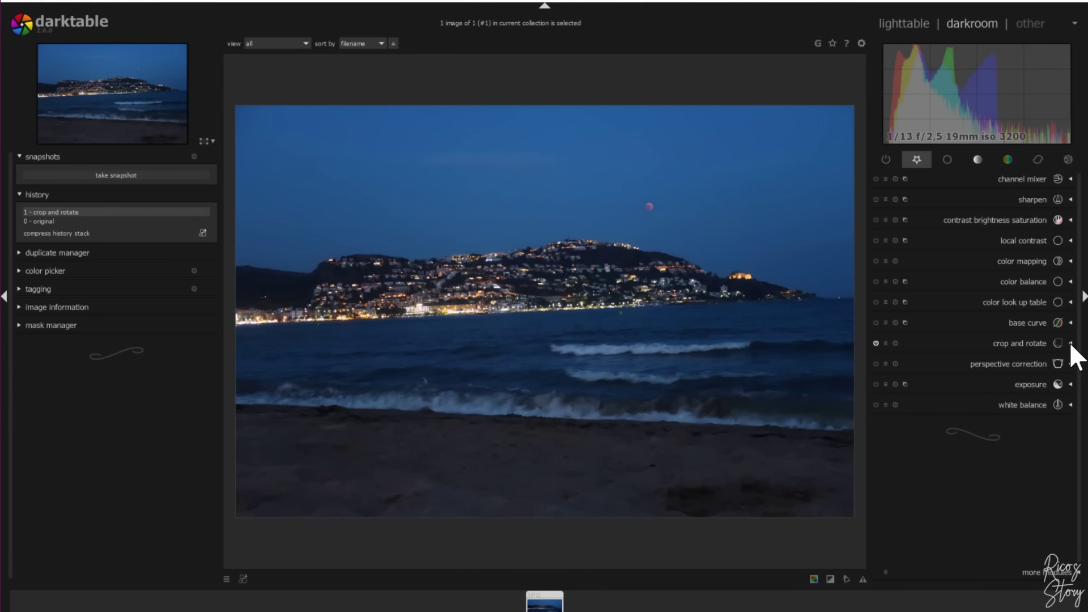
Show grid guides and enable horizontal keystone correction in crop and rotate.
click(1071, 344)
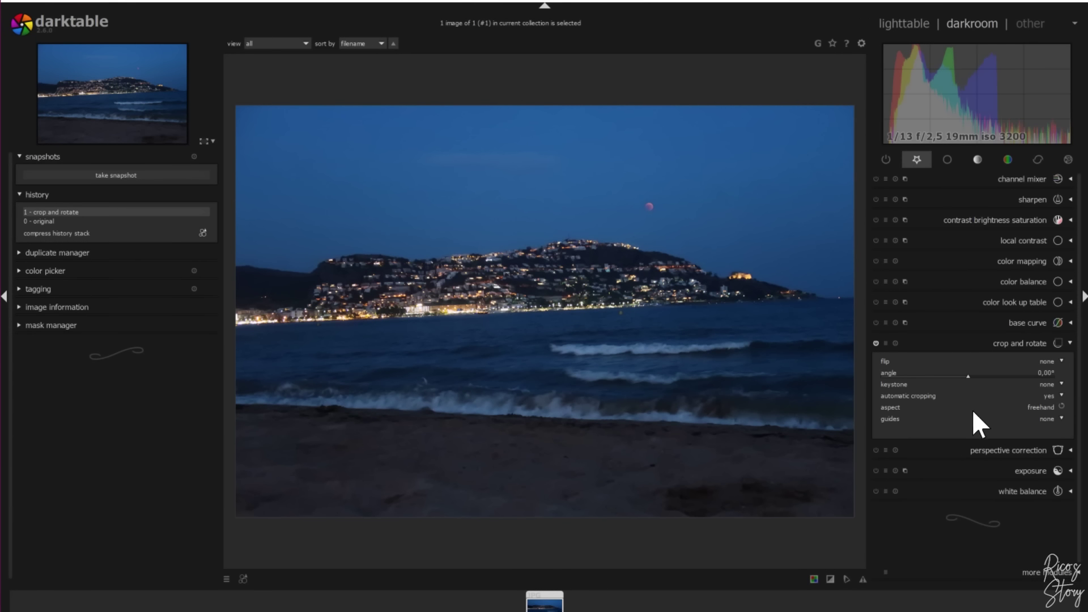
click(1047, 418)
click(1049, 429)
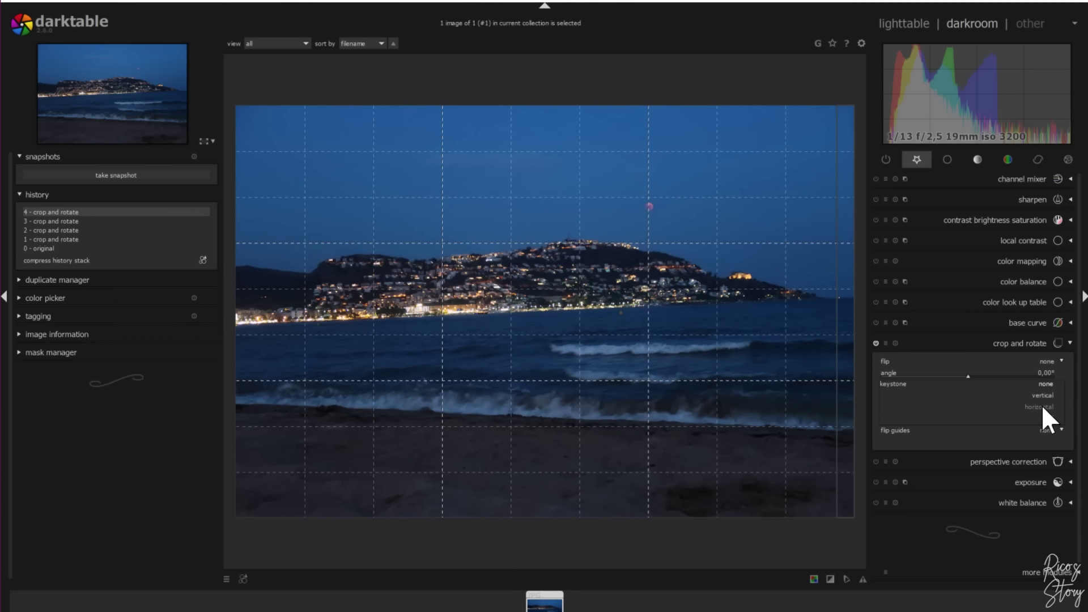
click(1041, 405)
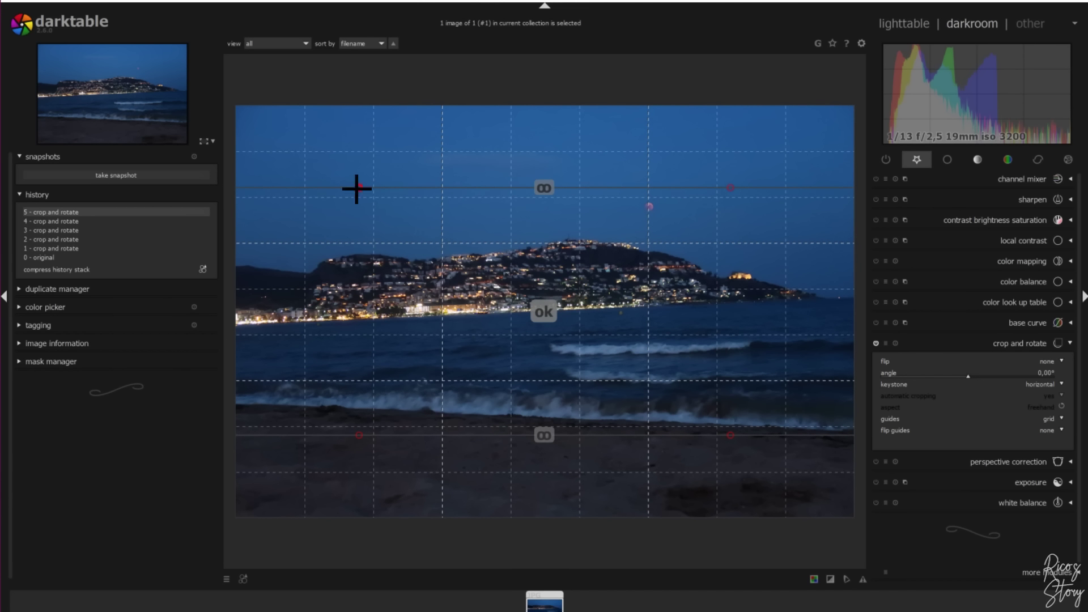
Align the keystone lines to the shoreline, apply, and trim the top-right and bottom edges.
drag(358, 190, 244, 324)
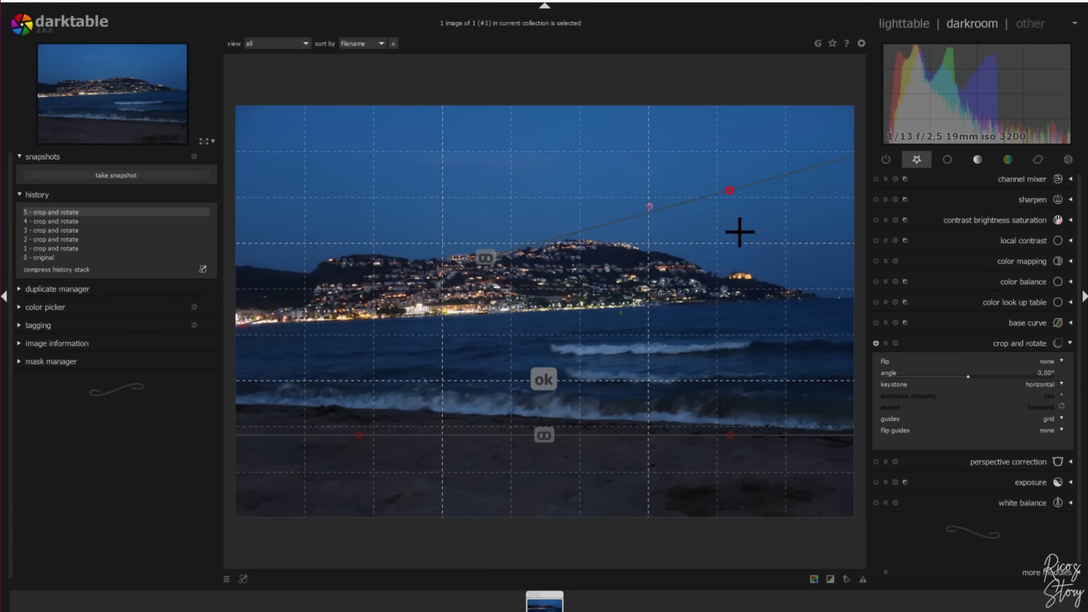
drag(732, 187, 754, 304)
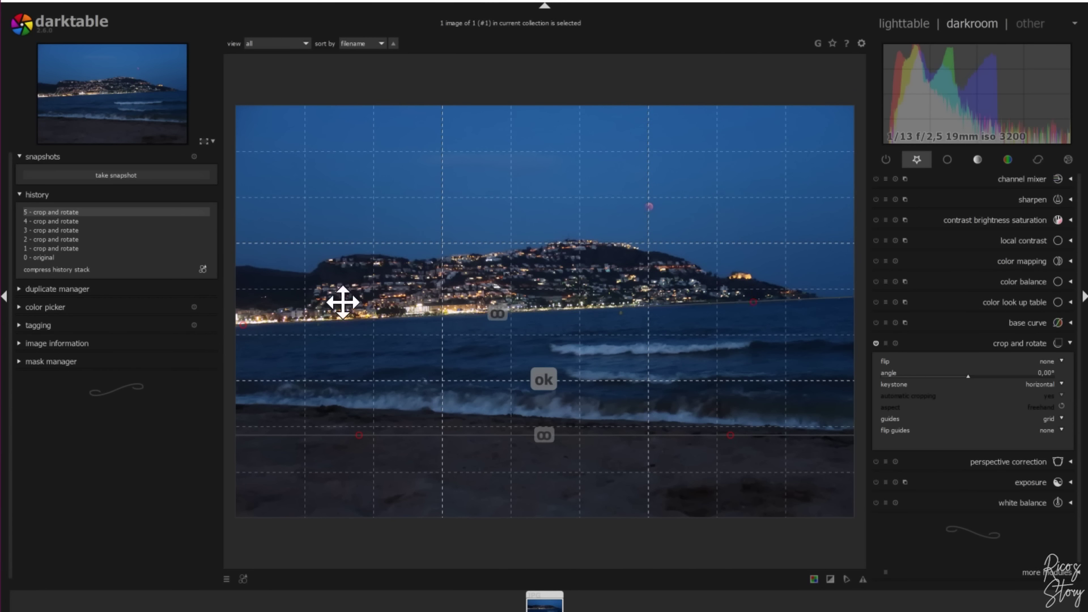
click(502, 314)
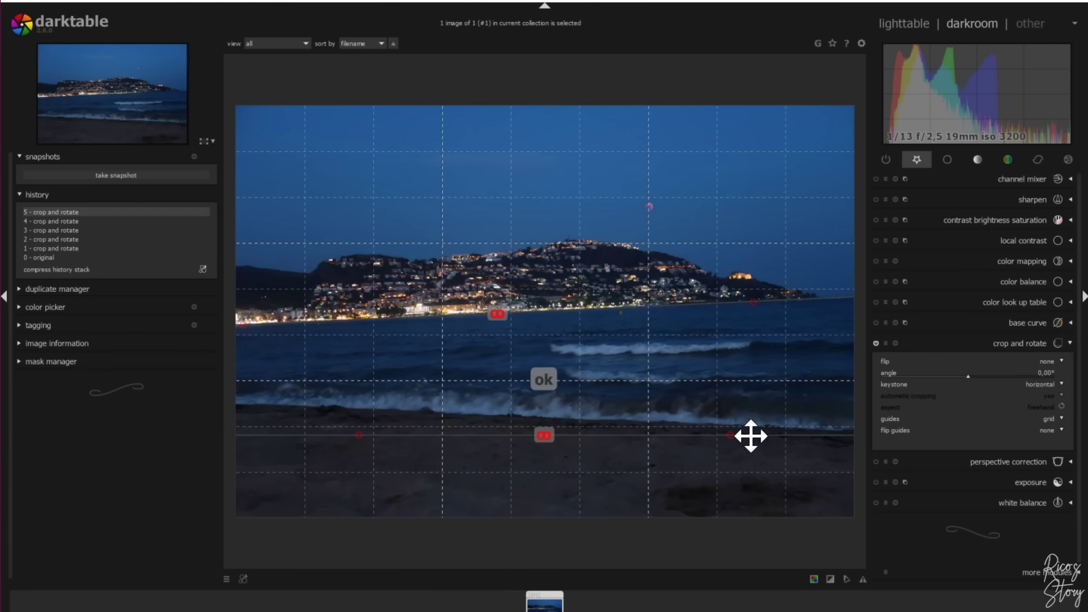
click(543, 381)
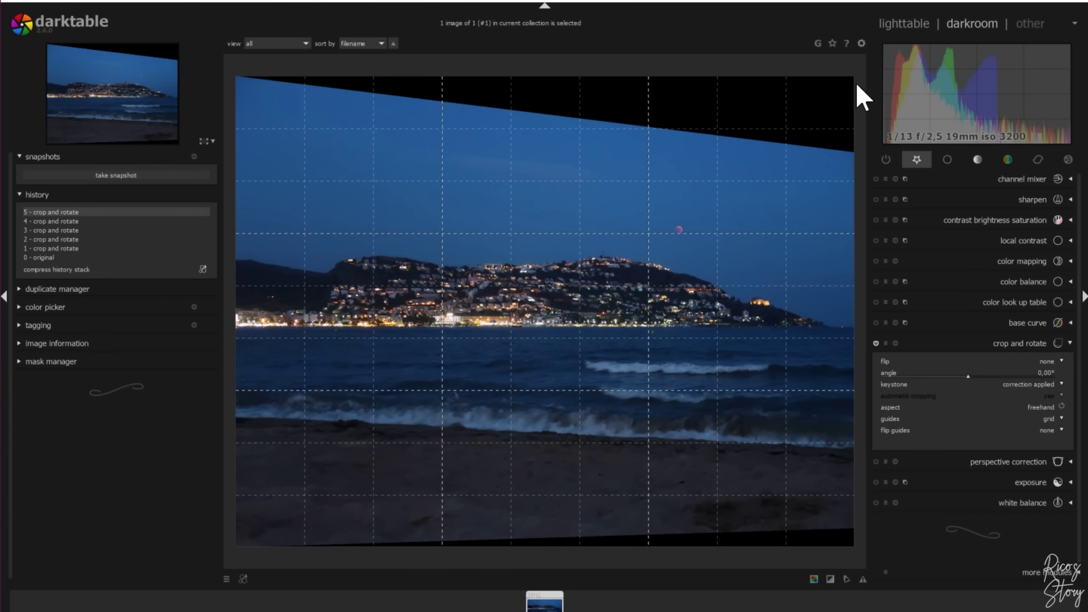
drag(844, 85, 767, 152)
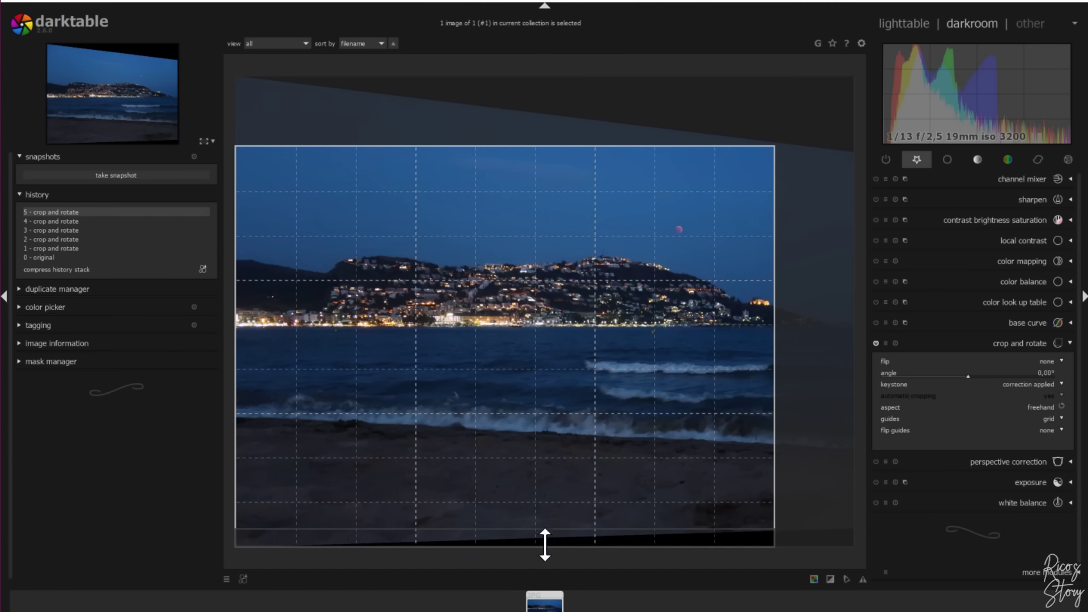
drag(639, 542, 638, 526)
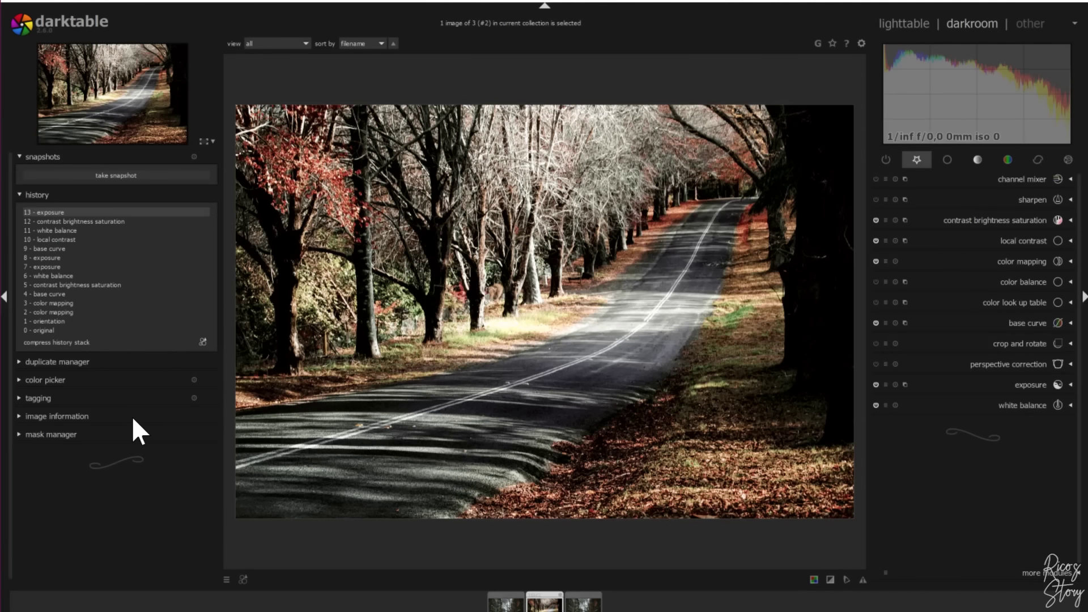
Snapshot the road photo edit and split-compare it against the '0 - original' state.
click(113, 175)
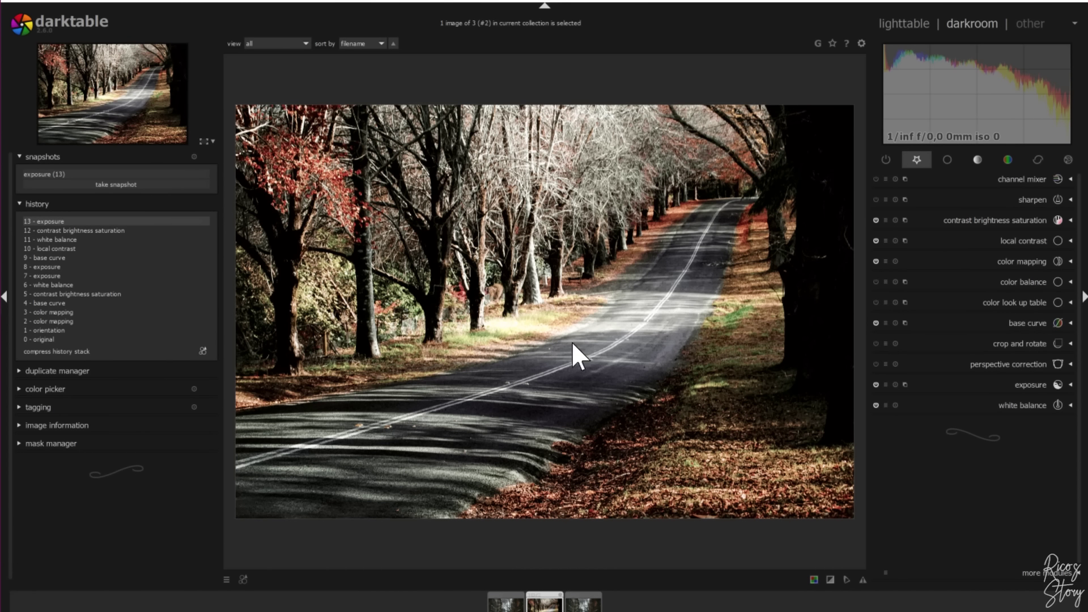
click(64, 175)
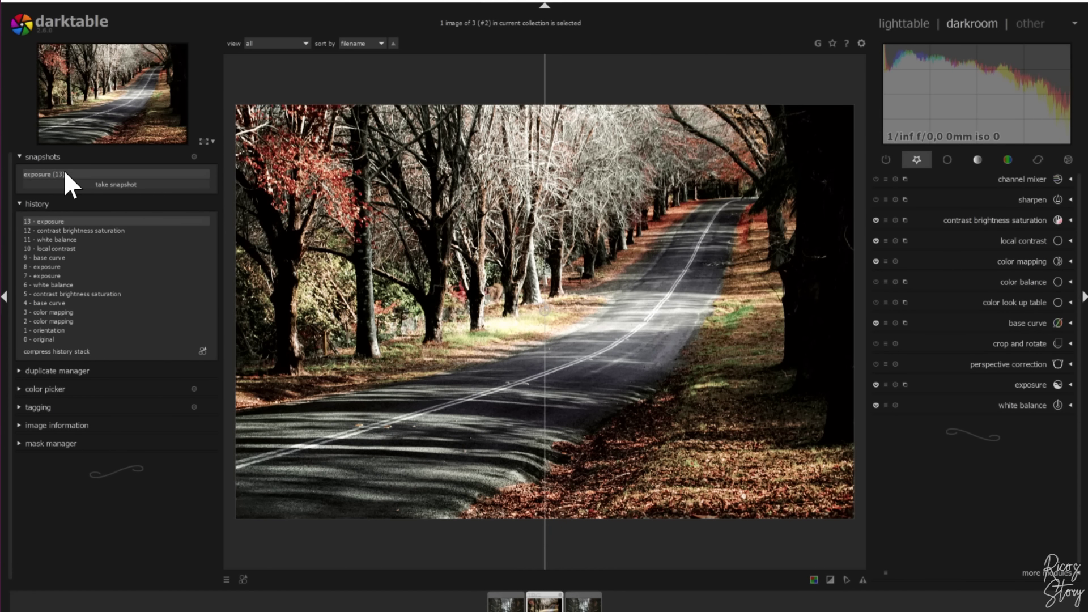
click(44, 340)
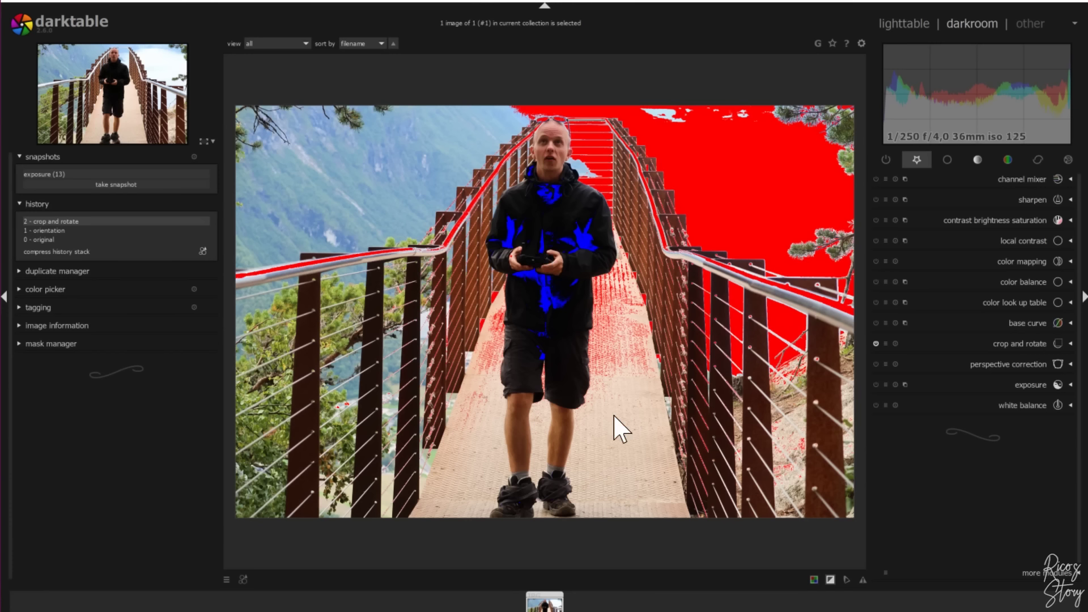
click(831, 578)
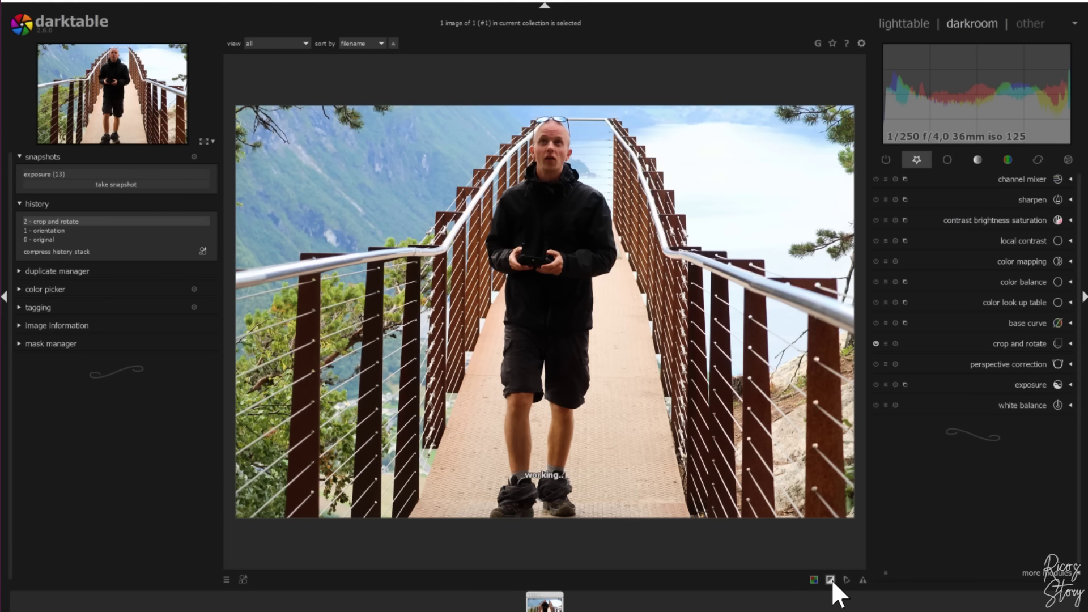
click(832, 579)
click(833, 579)
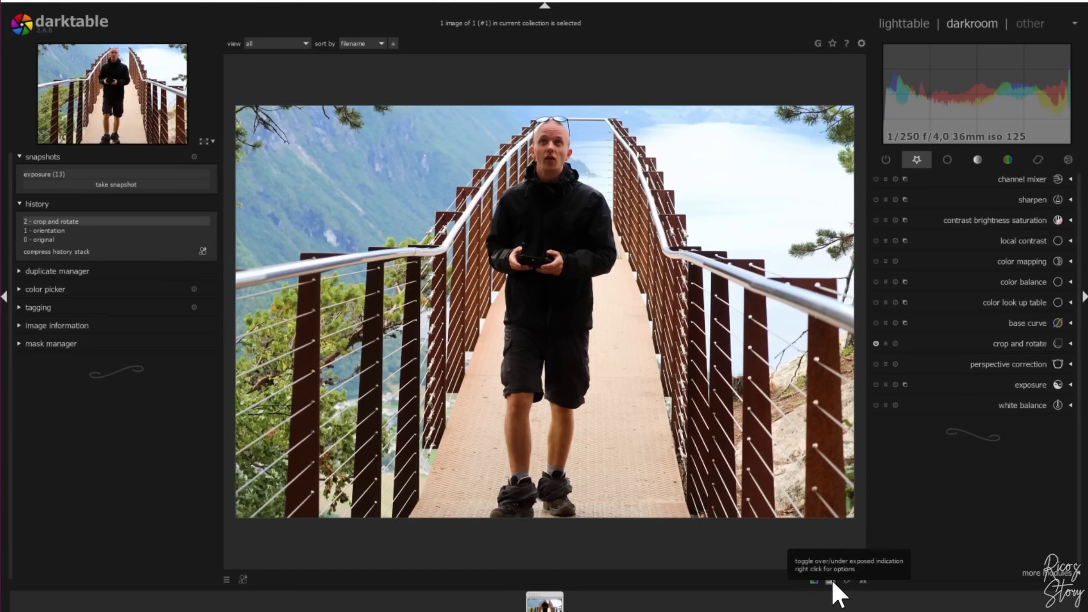
click(832, 580)
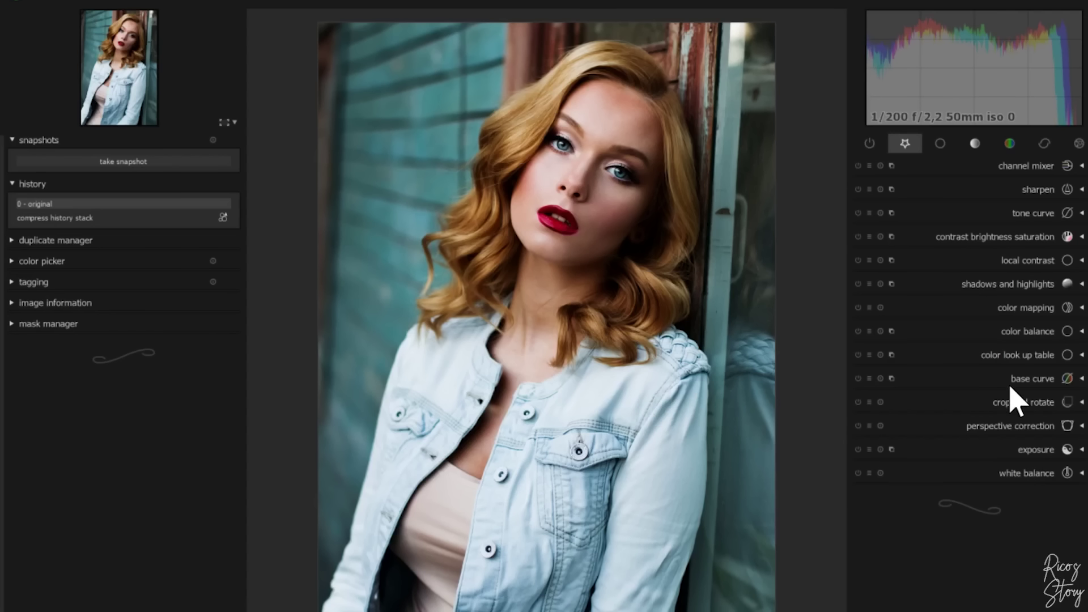
Create a new exposure instance, exposure 1, and set its blending to drawn mask.
click(1082, 450)
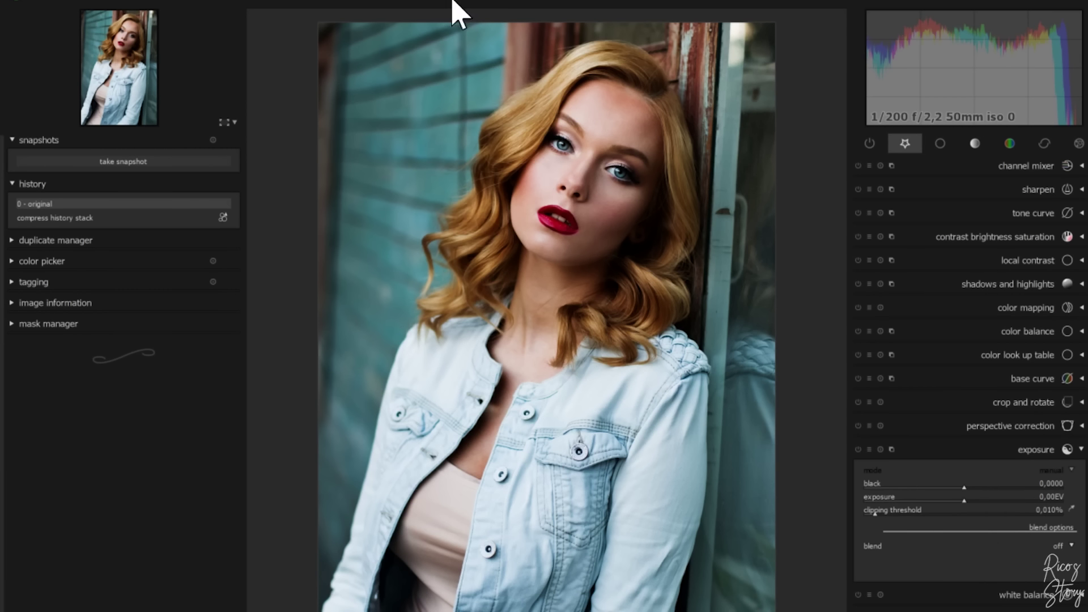
click(892, 449)
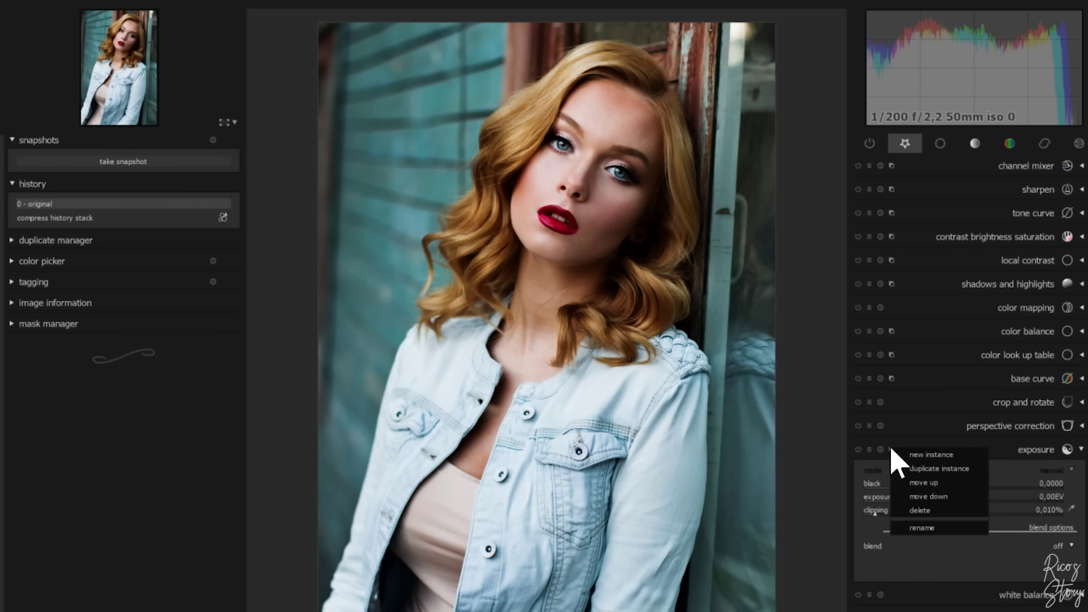
click(932, 456)
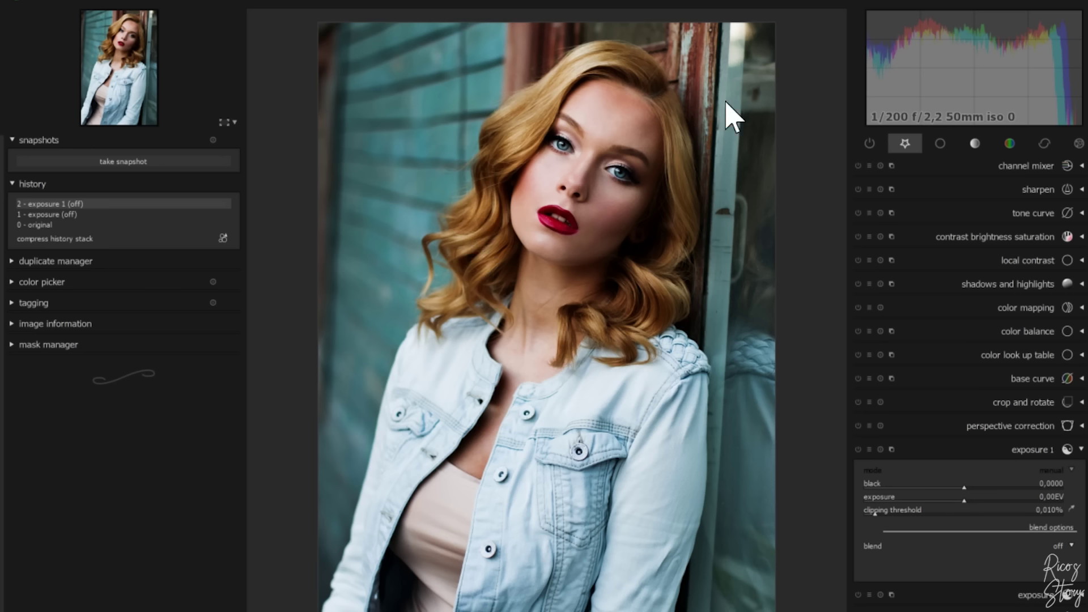
click(1063, 549)
click(1053, 572)
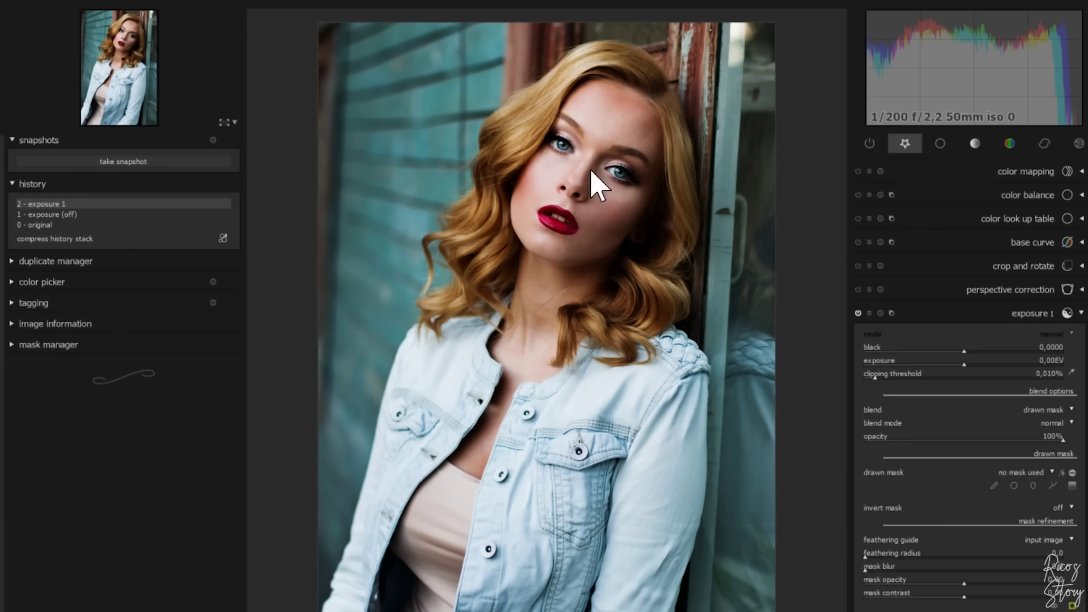
Place an ellipse mask on the woman's face and reshape it tall around her face and hair.
click(1034, 487)
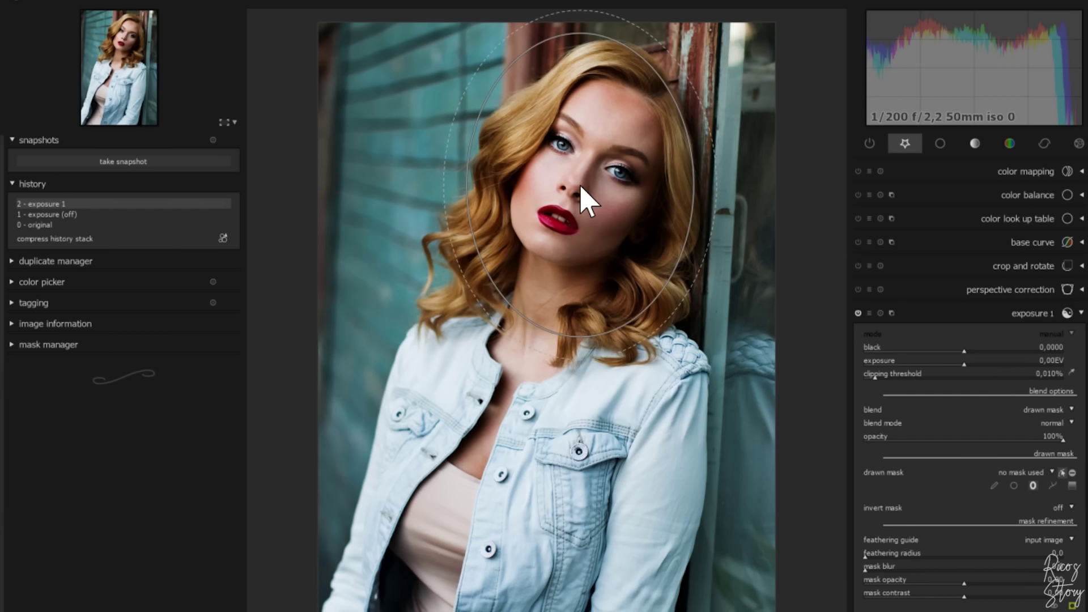
click(587, 197)
mouse_move(707, 195)
mouse_down()
mouse_move(595, 199)
mouse_move(767, 214)
mouse_move(745, 204)
mouse_up()
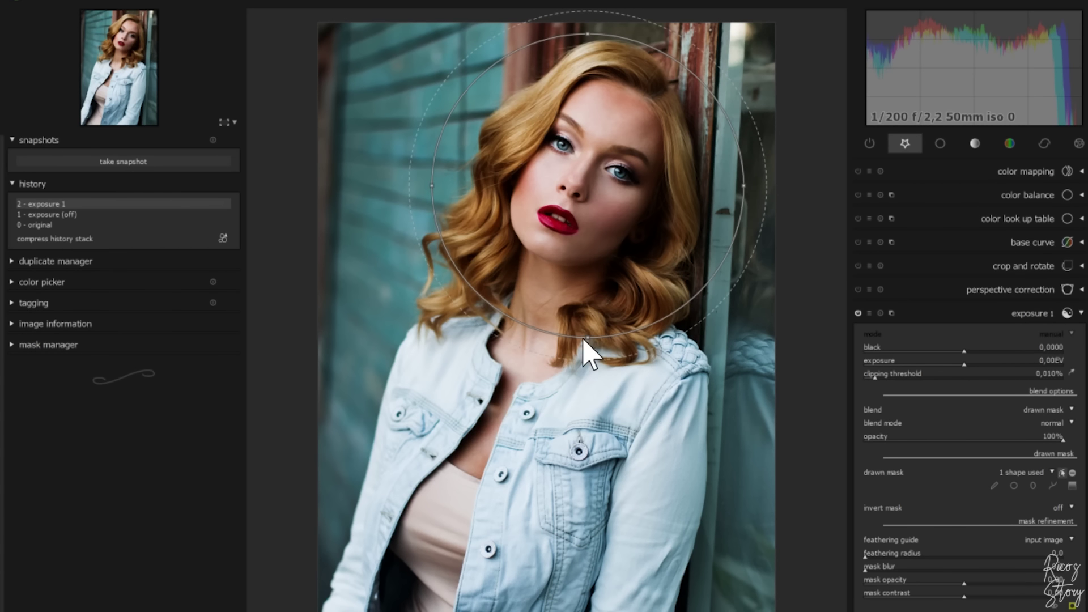
mouse_move(588, 348)
mouse_down()
mouse_move(595, 472)
mouse_move(585, 400)
mouse_up()
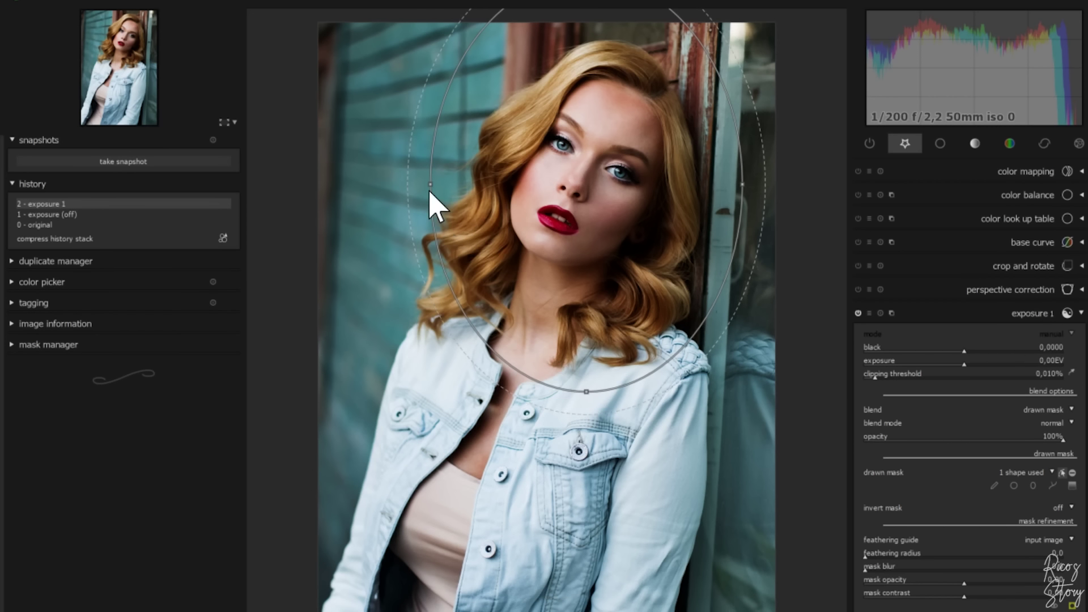
drag(432, 190, 466, 202)
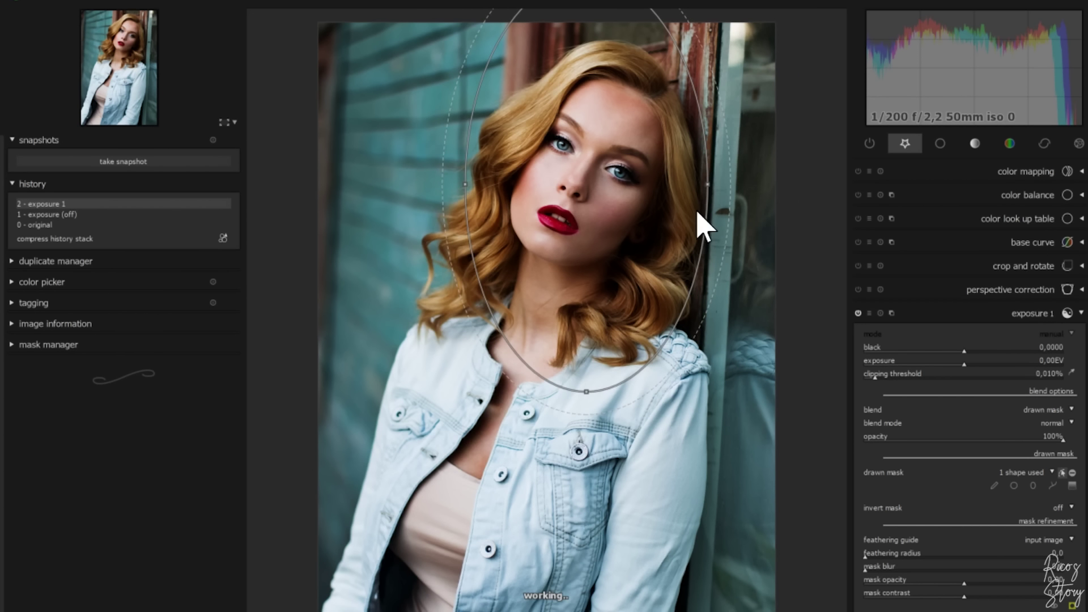
drag(697, 225, 621, 247)
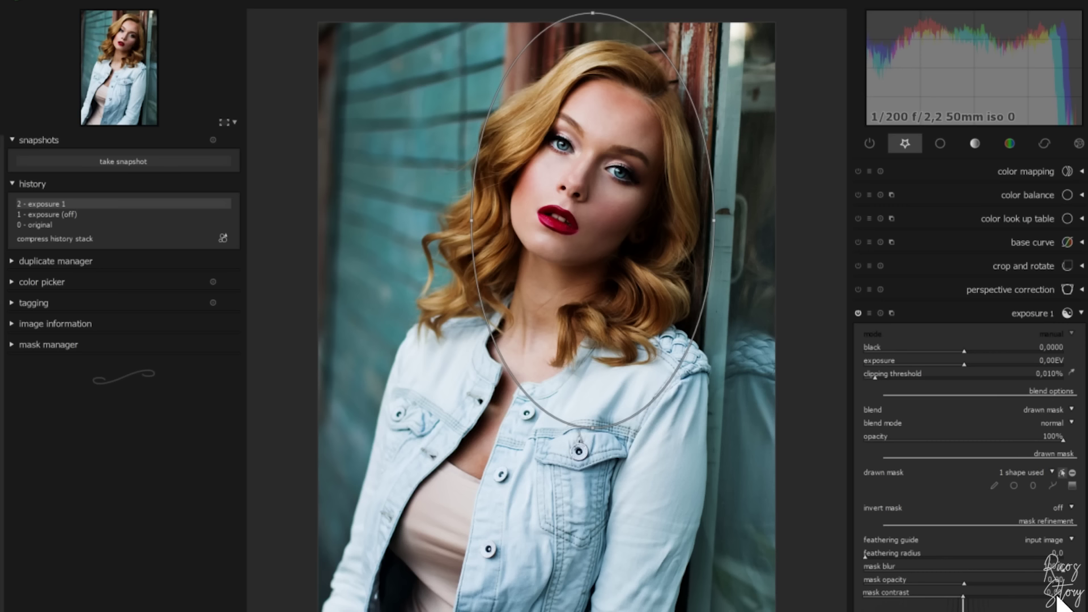
scroll(1063, 599, up, 3)
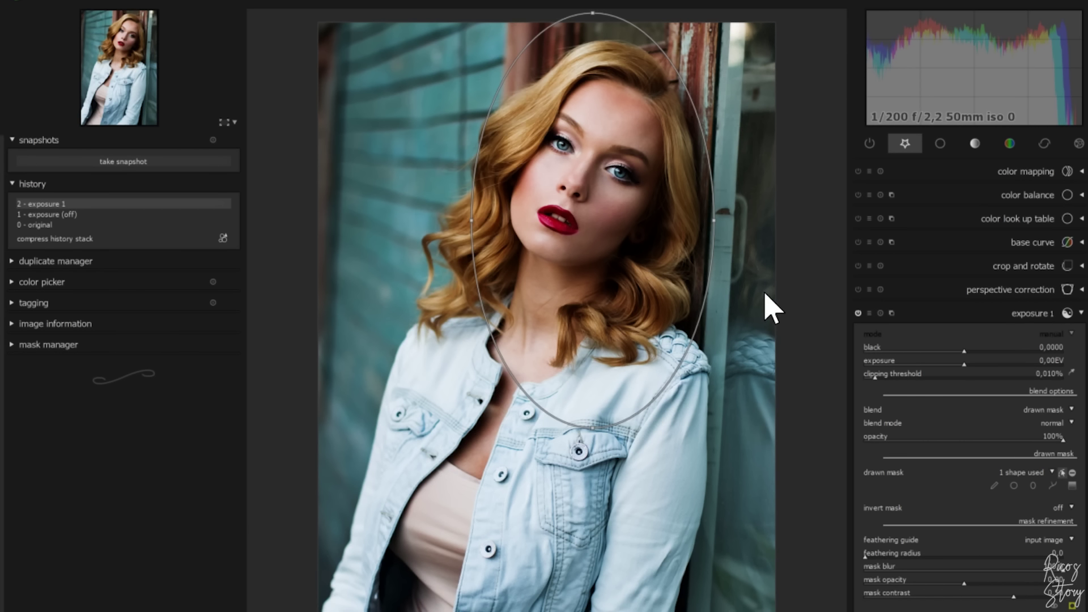
Invert the mask, set exposure to about -1.17 EV, and raise the ellipse's bottom toward the chin.
click(1065, 508)
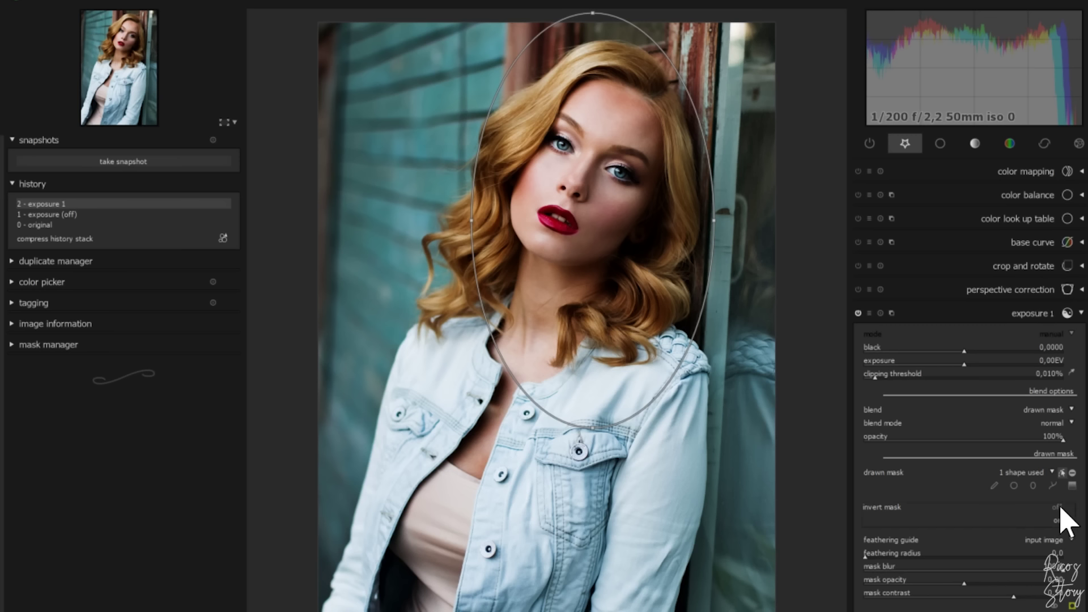
click(1063, 522)
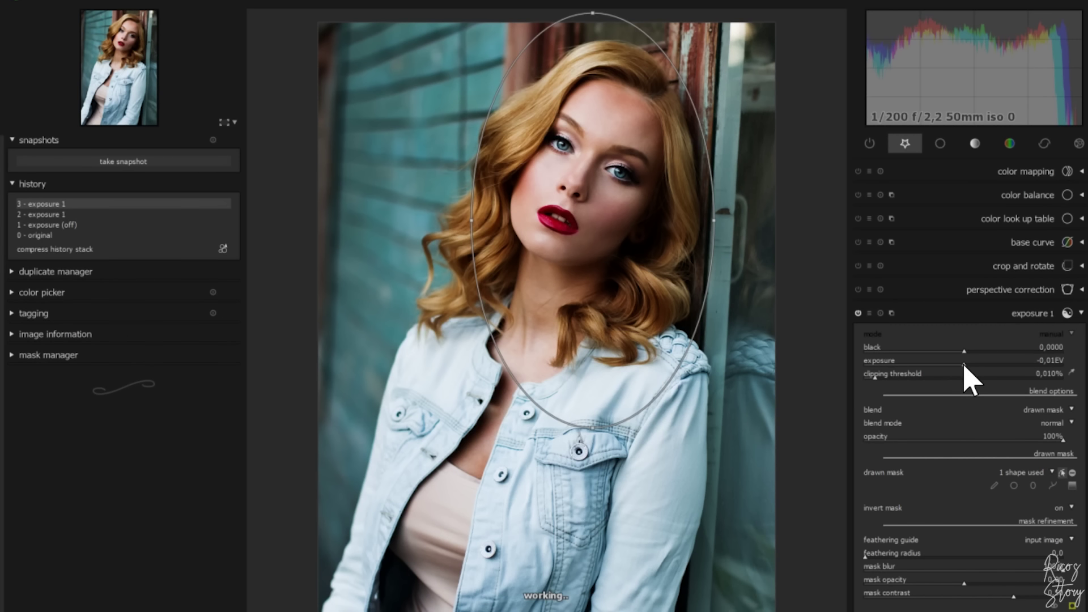
mouse_move(965, 363)
mouse_down()
mouse_move(910, 363)
mouse_move(926, 362)
mouse_up()
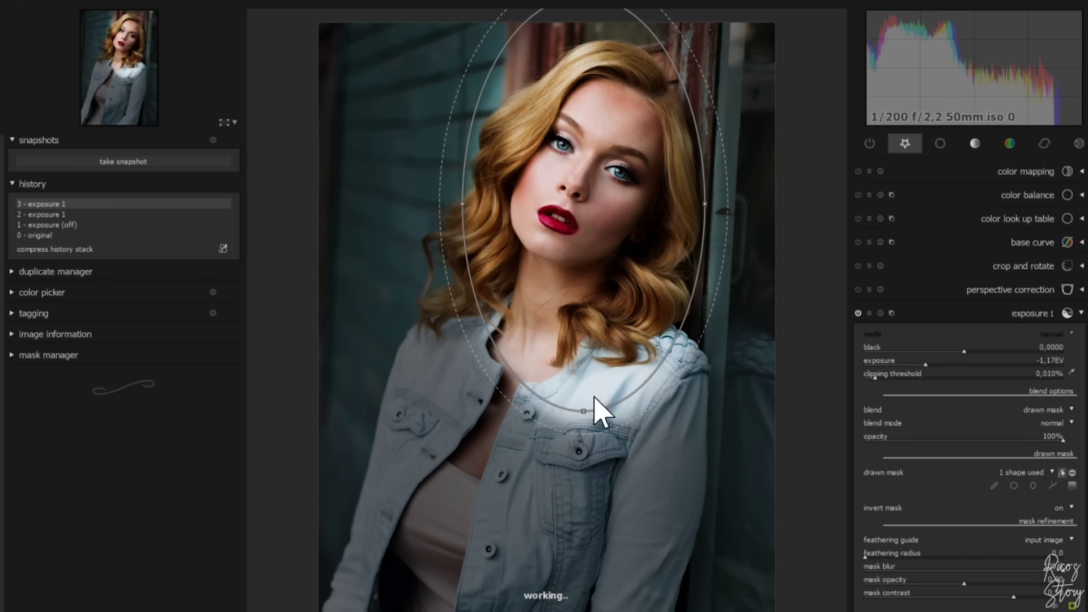
drag(583, 414, 588, 255)
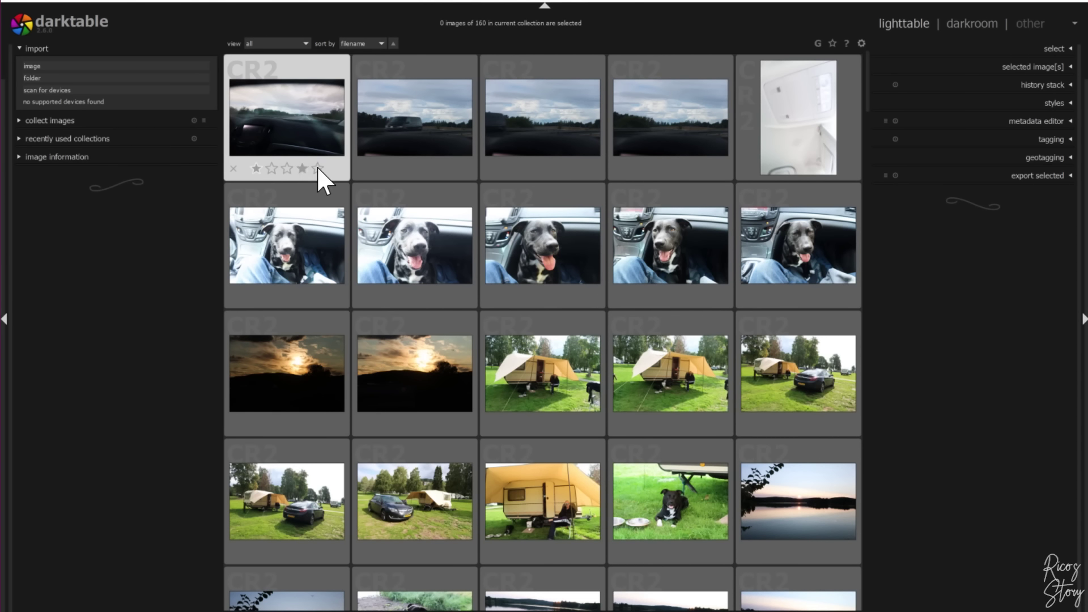
Rate the first road photo five stars and filter the view to five-star photos.
click(318, 167)
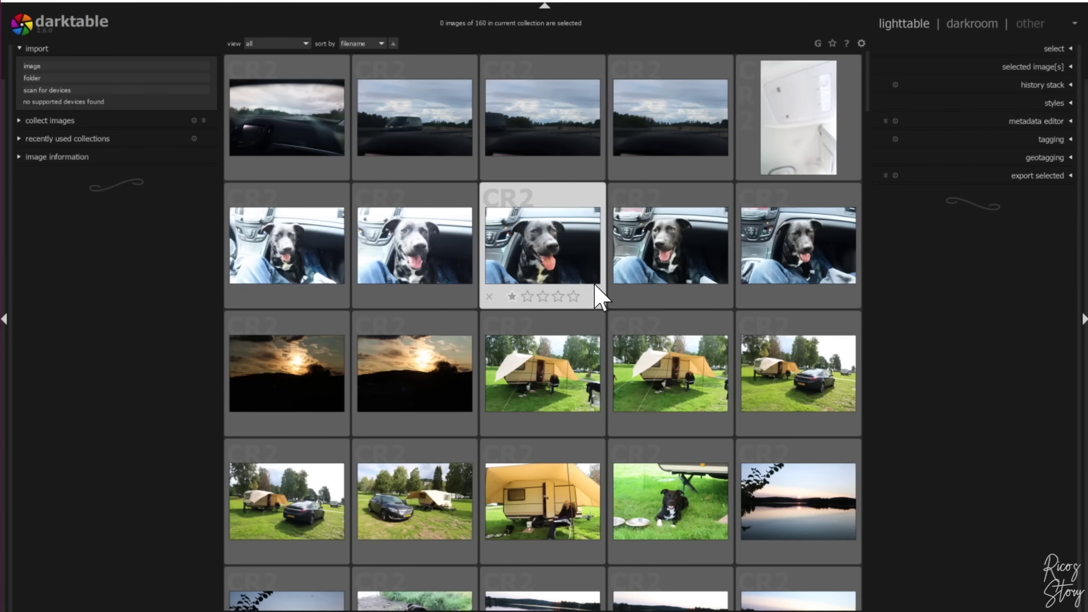
click(293, 45)
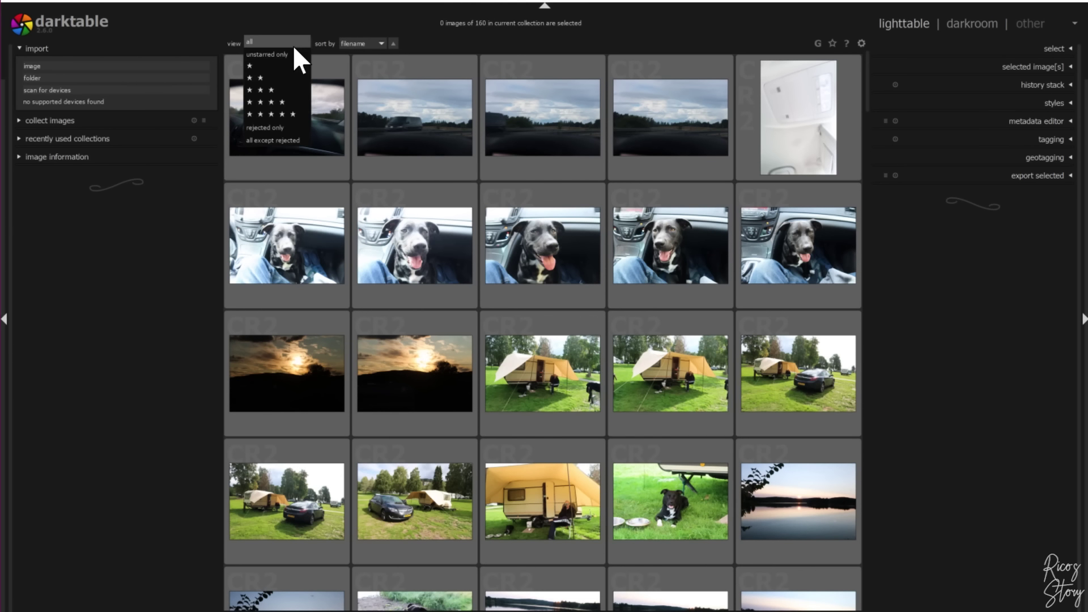
click(279, 115)
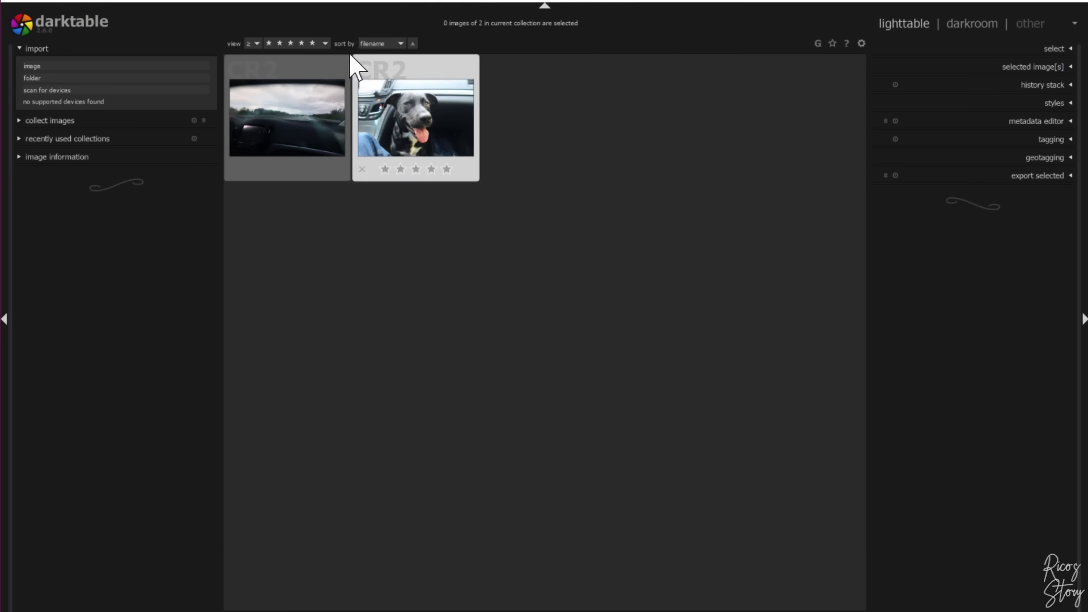
Widen the rating filter to one star or more and expand the saved styles list.
click(326, 43)
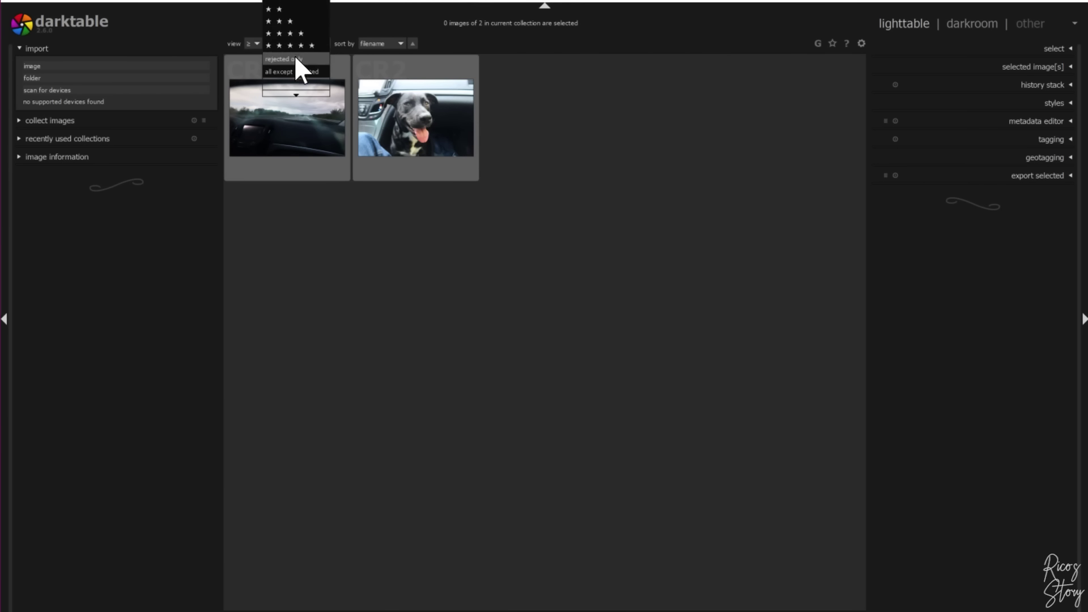
click(268, 8)
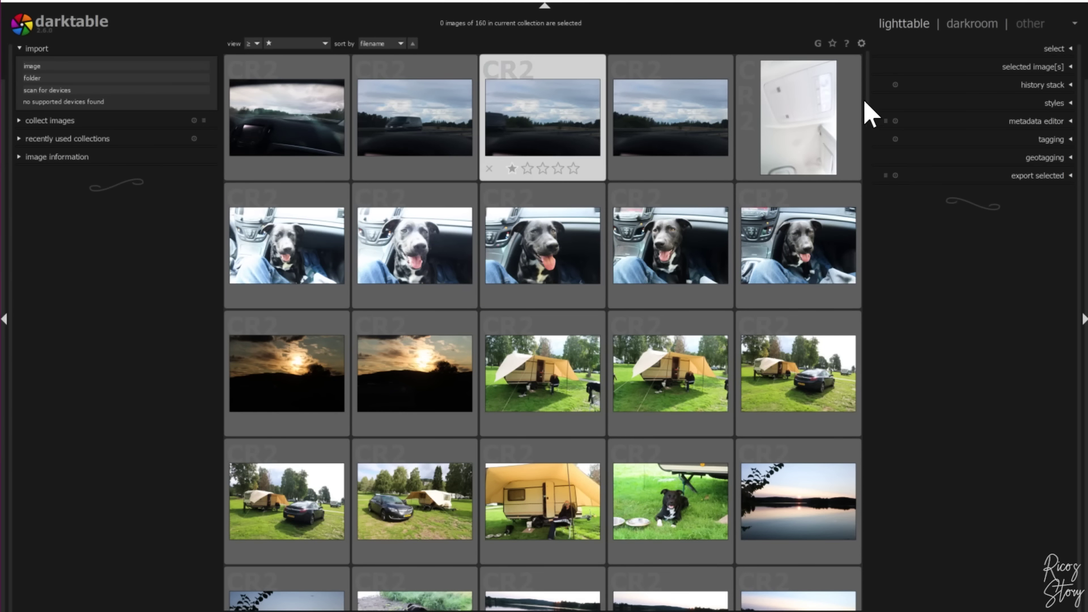
click(1072, 102)
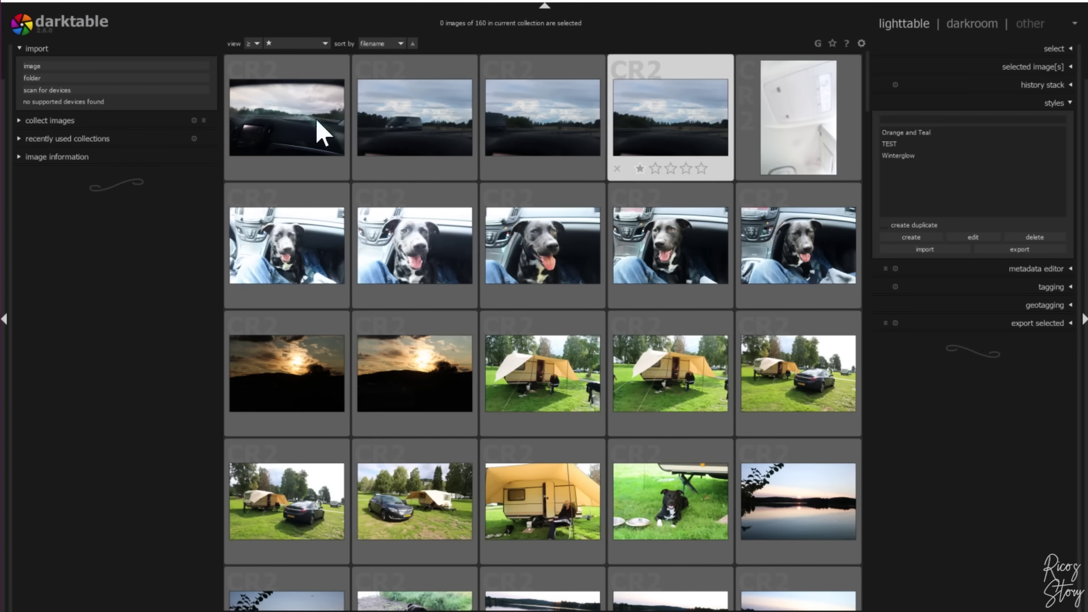
Select the top row's five photos, then apply Winterglow followed by Orange and Teal.
click(287, 118)
shift+click(840, 132)
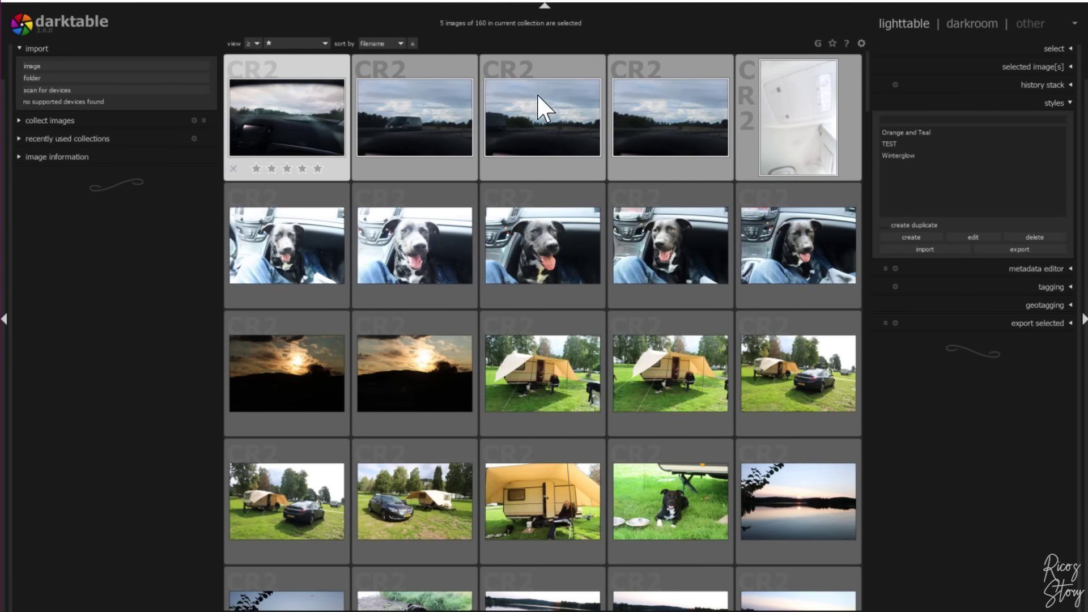
double_click(901, 154)
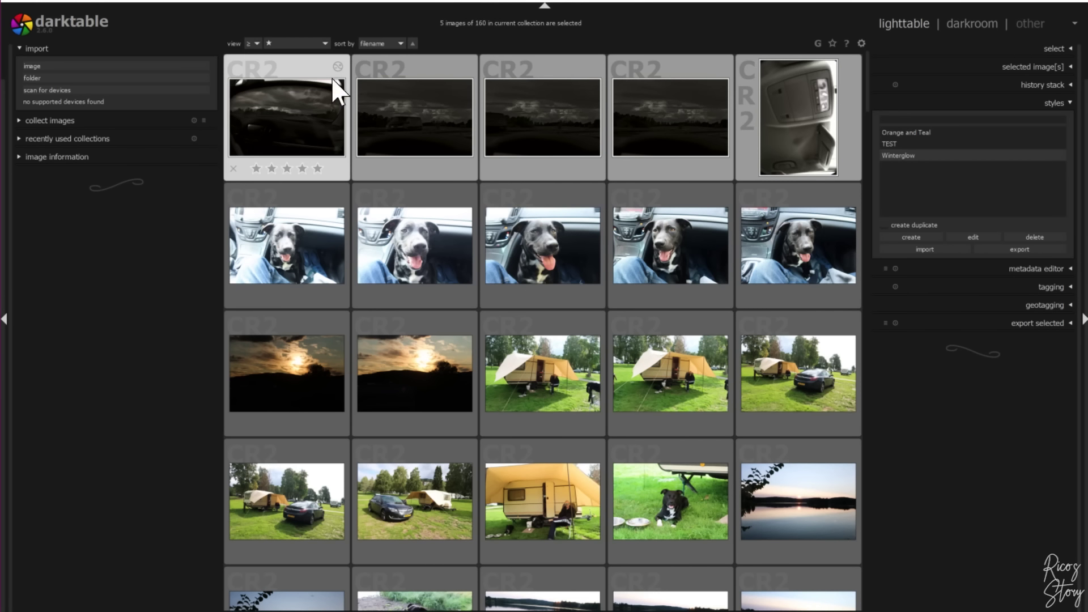
mouse_move(799, 118)
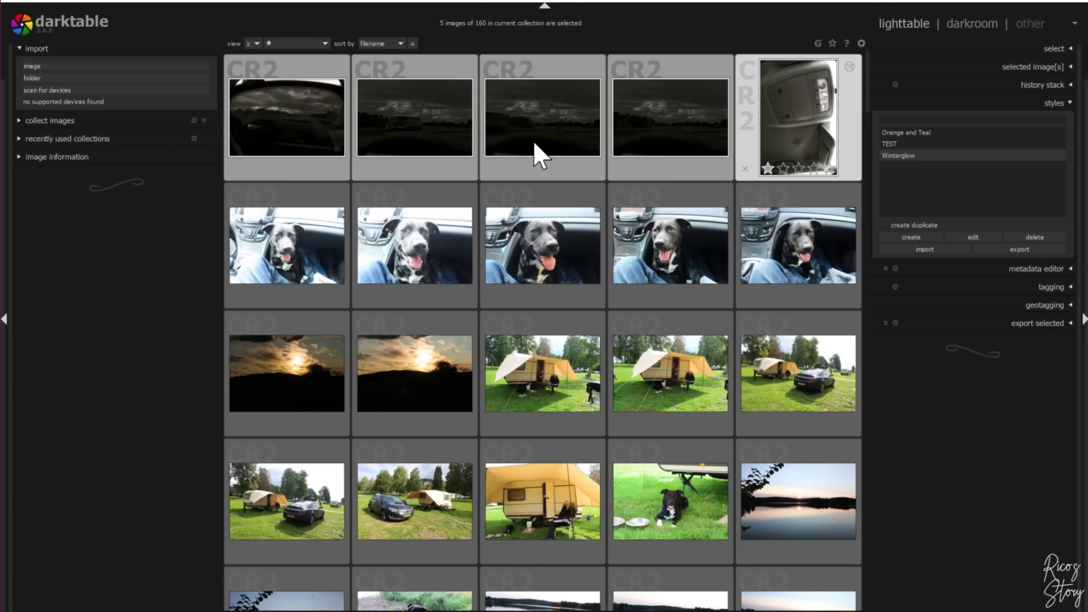
double_click(904, 133)
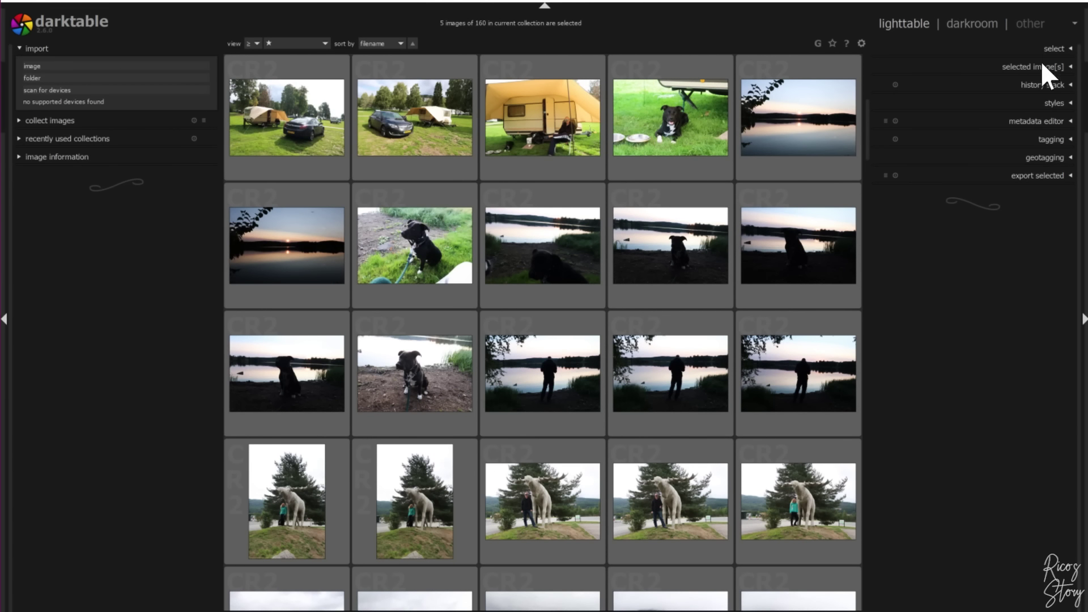
Toggle the metadata, styles, image information and geotagging panels, then open the lake silhouette in darkroom.
click(1070, 122)
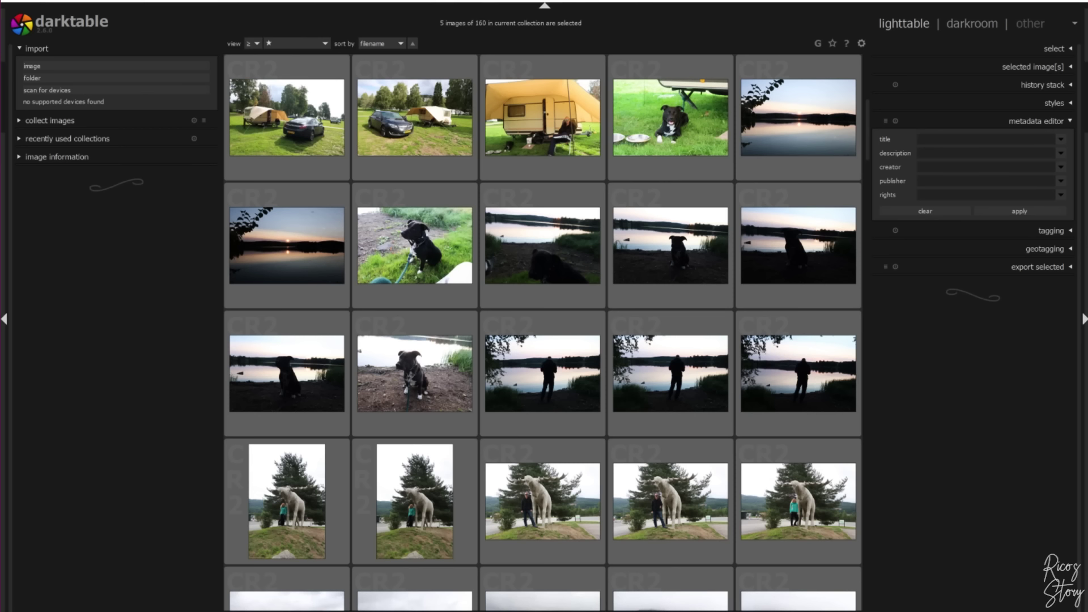
click(1070, 121)
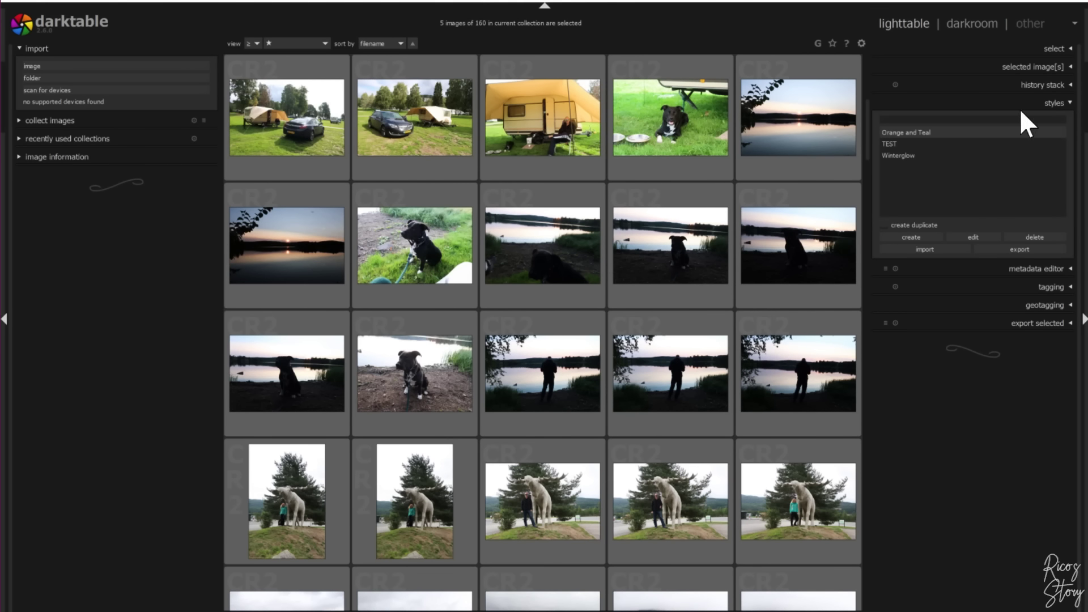
click(1065, 100)
click(1070, 66)
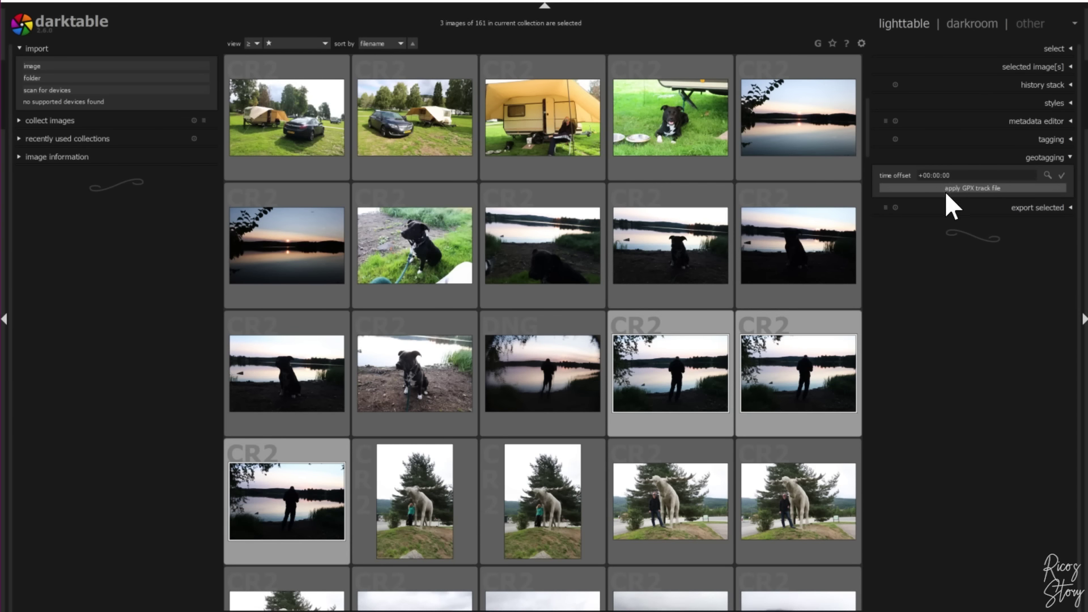
mouse_move(543, 245)
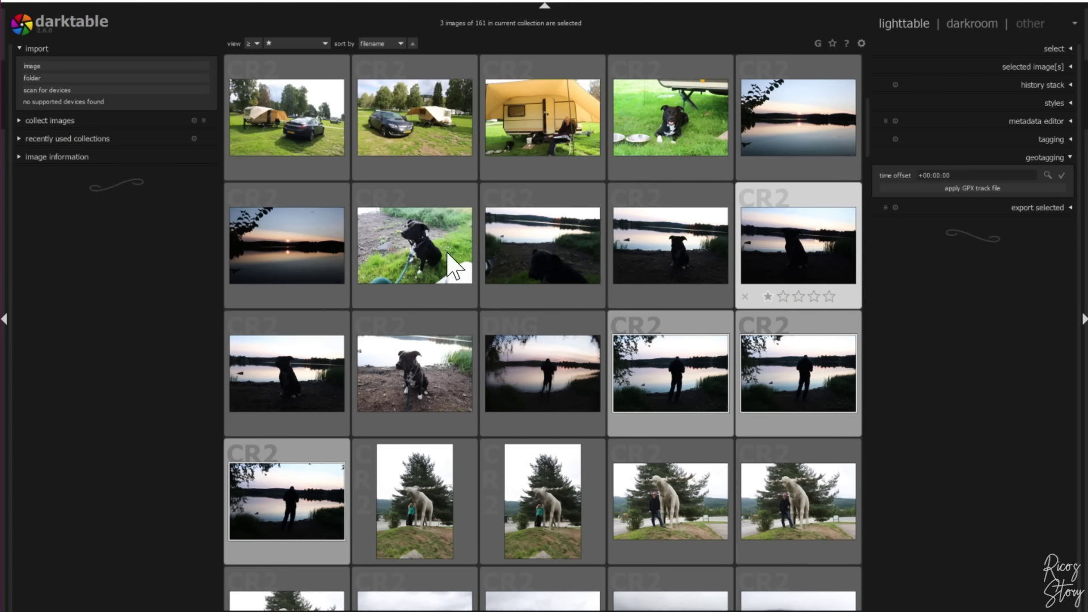
click(1070, 158)
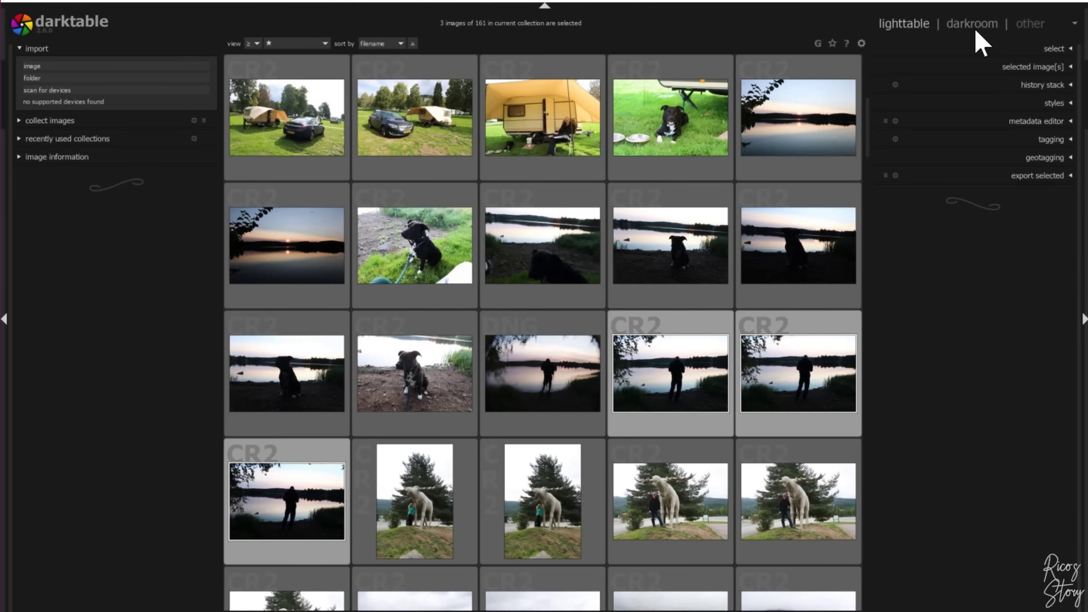
key(d)
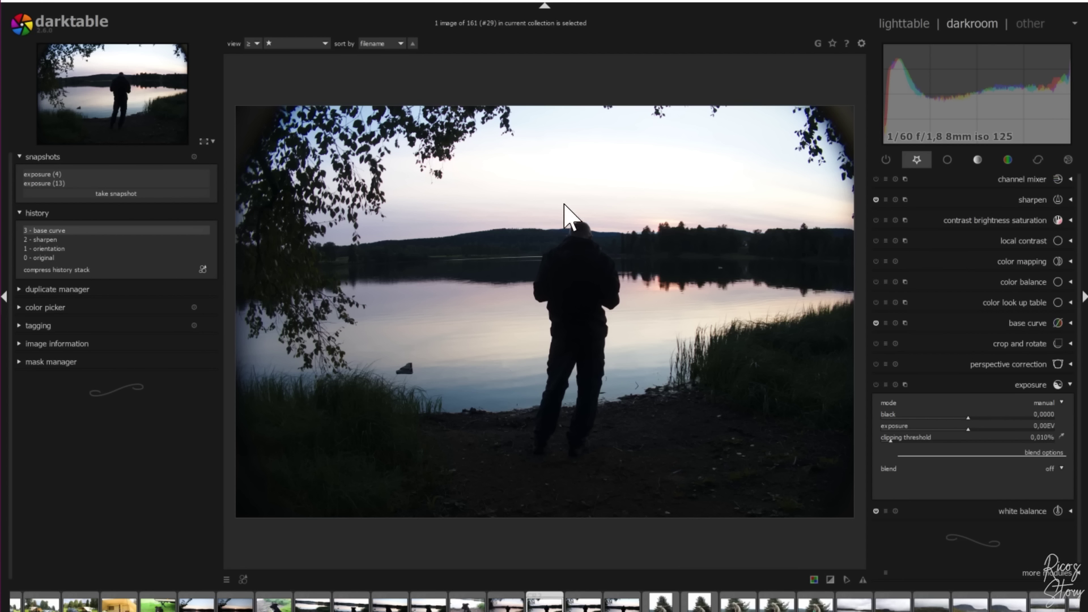
click(1071, 385)
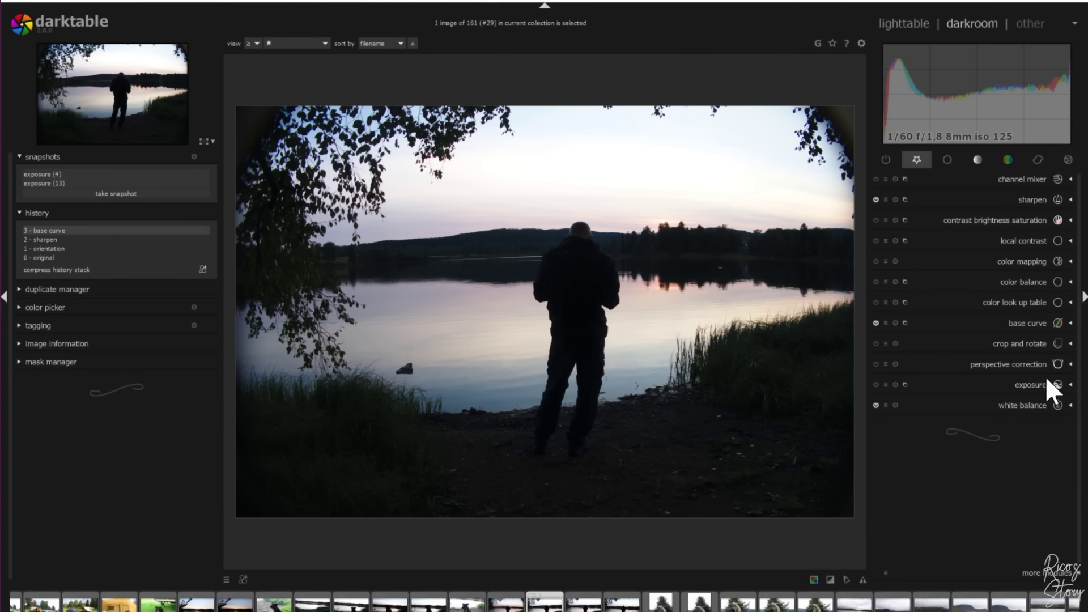
click(901, 21)
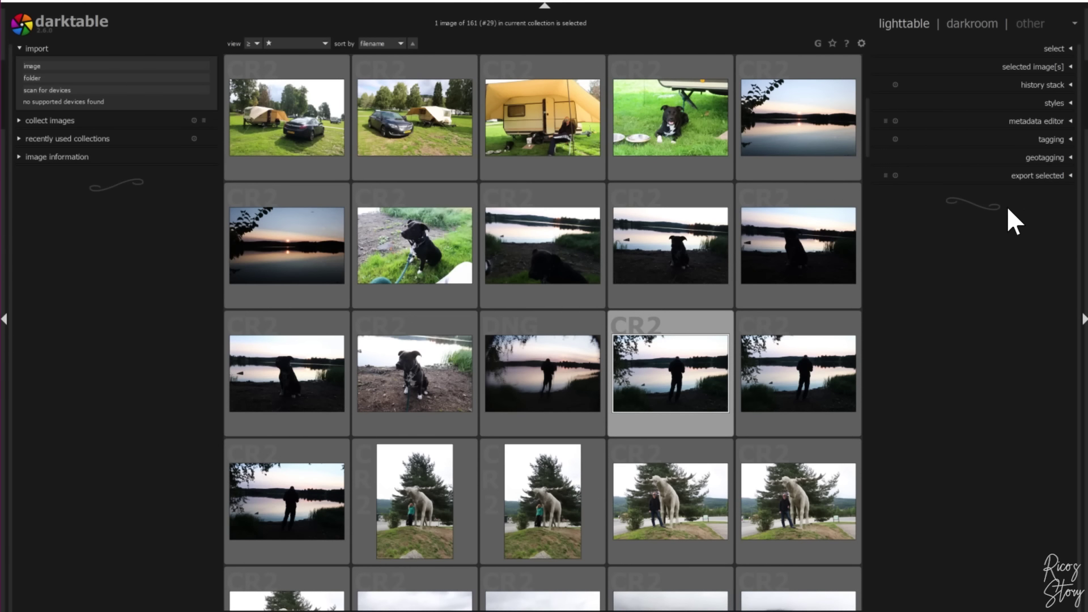
click(967, 21)
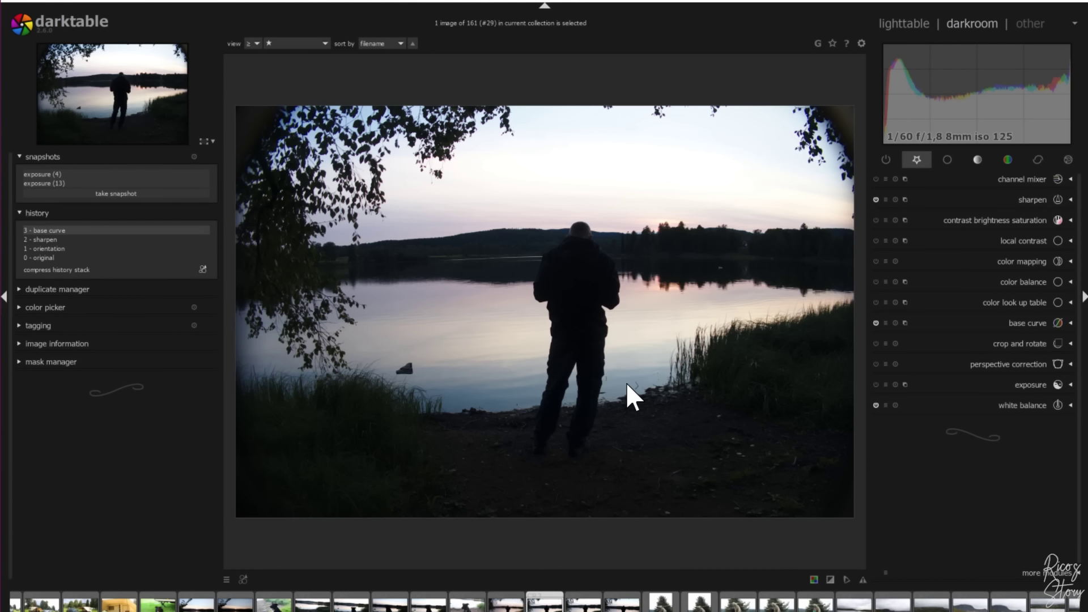